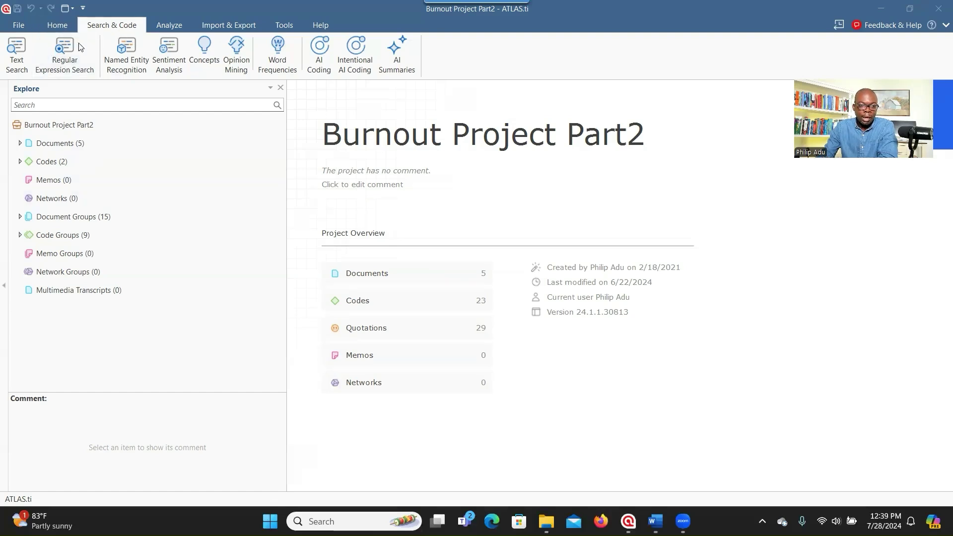
Start a Text Search and choose all five documents, P1 to P5, as the ones to search.
{"action": "left_click", "coordinate": [17, 65]}
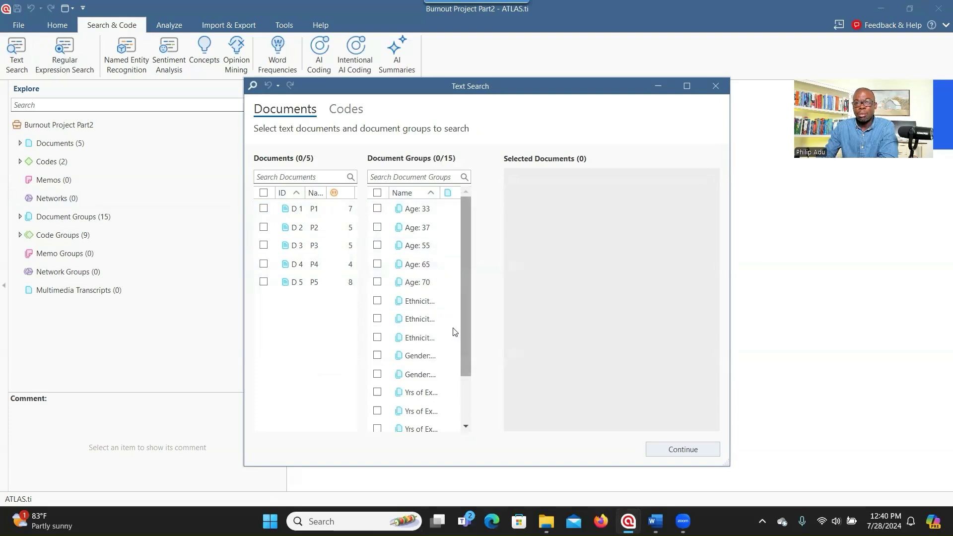
{"action": "left_click", "coordinate": [264, 210]}
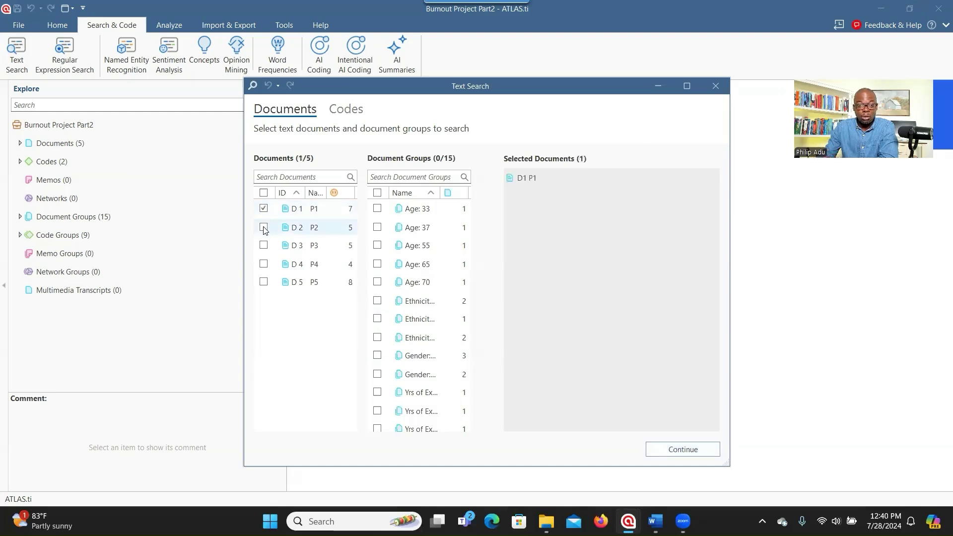
{"action": "left_click", "coordinate": [264, 228]}
{"action": "left_click", "coordinate": [264, 245]}
{"action": "left_click", "coordinate": [263, 265]}
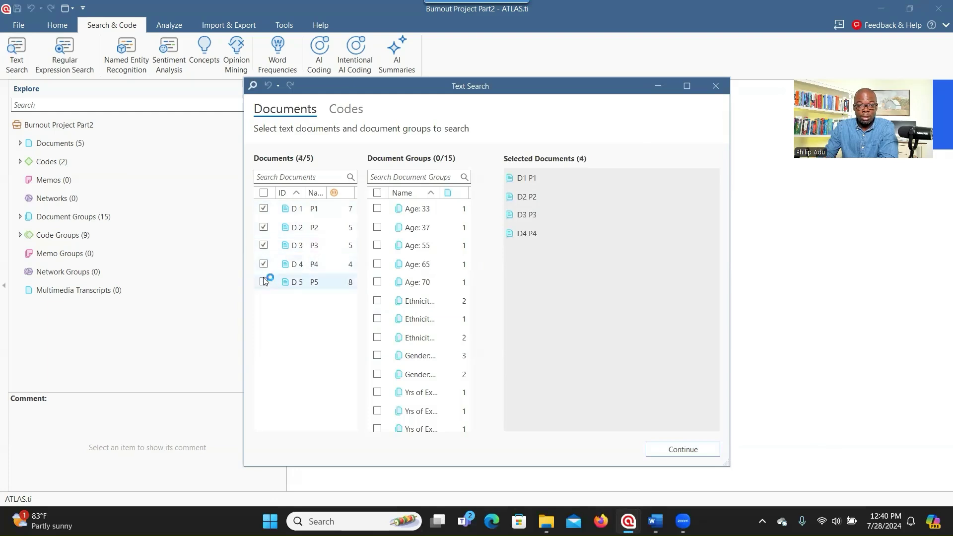
{"action": "left_click", "coordinate": [264, 282]}
{"action": "left_click", "coordinate": [670, 450]}
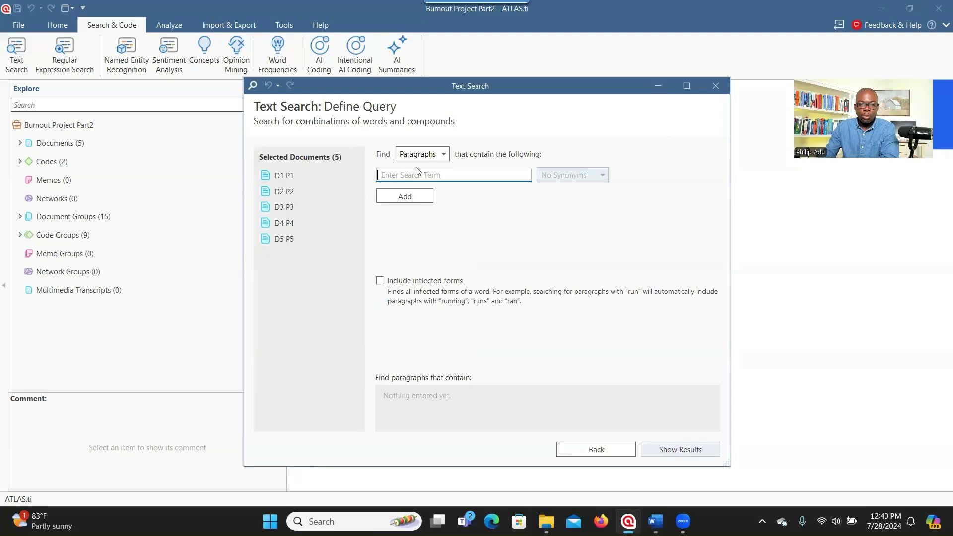
Search the selected documents for paragraphs containing "Stress", select the P2 result, and close the search window.
{"action": "left_click", "coordinate": [421, 154]}
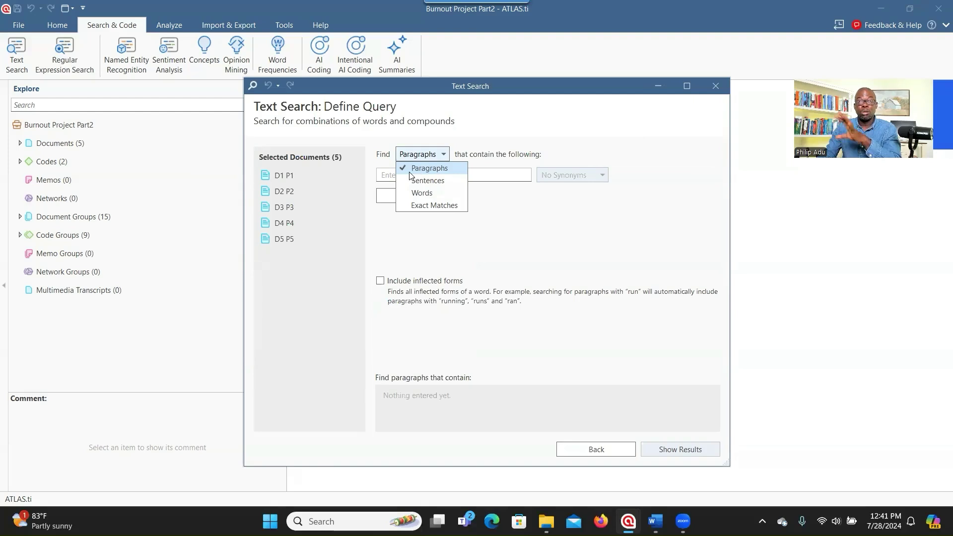
{"action": "left_click", "coordinate": [390, 174]}
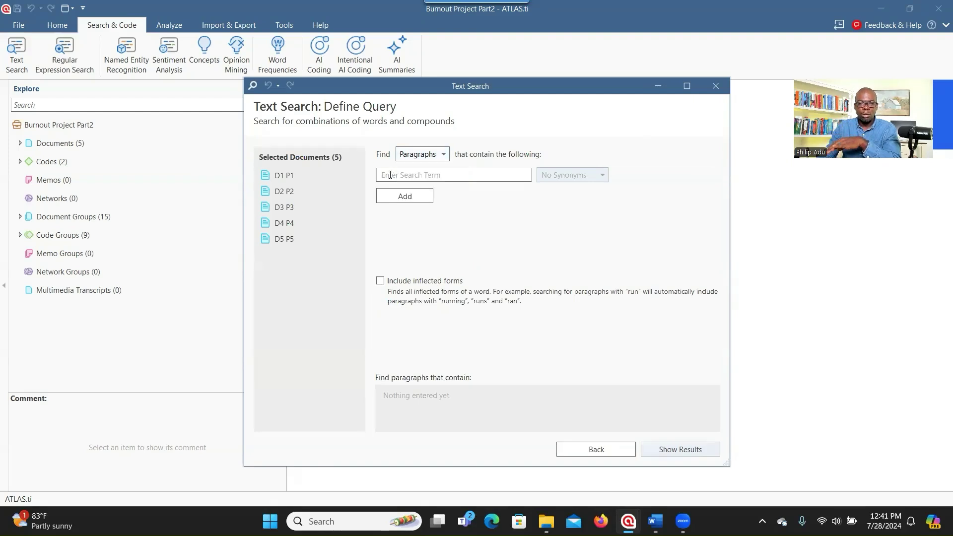
{"action": "left_click", "coordinate": [390, 175]}
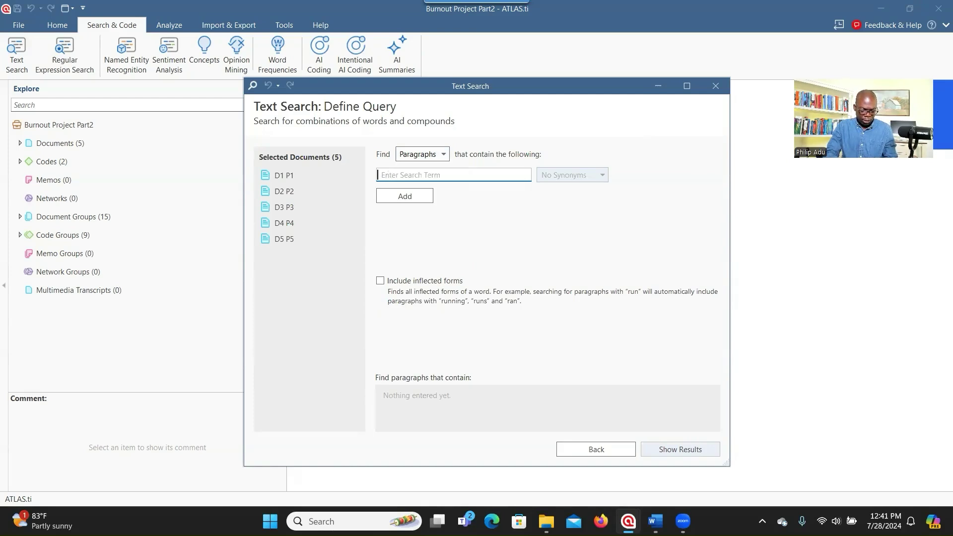
{"action": "type", "text": "Stress"}
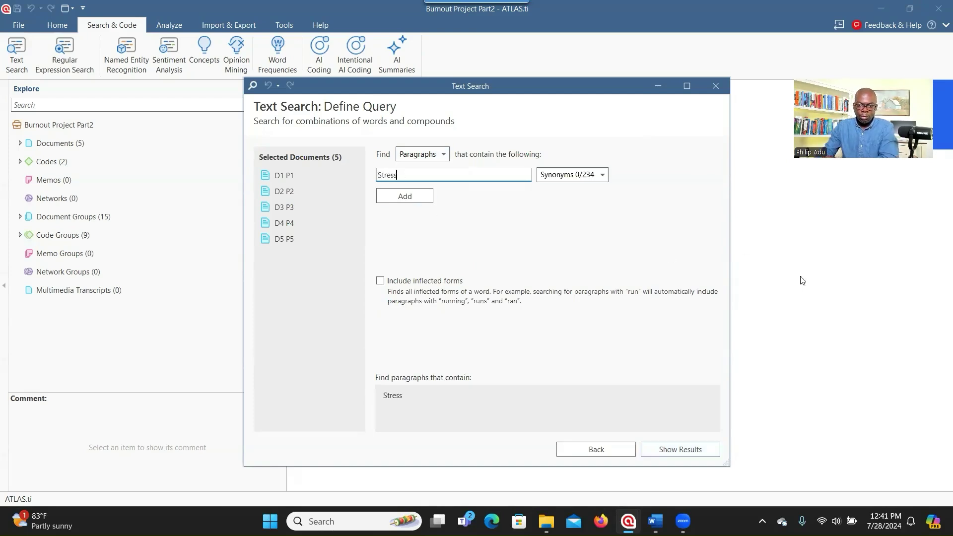
{"action": "left_click", "coordinate": [688, 453]}
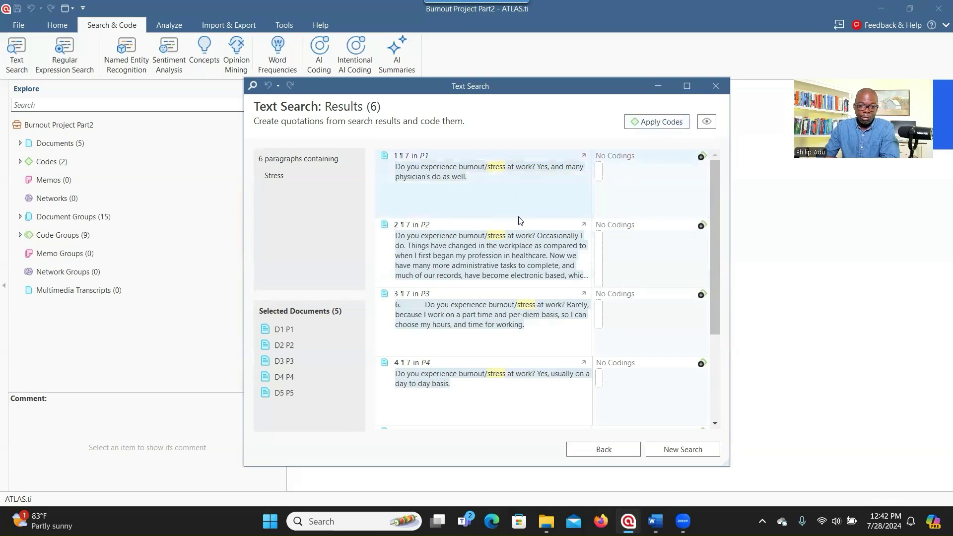
{"action": "left_click", "coordinate": [450, 258]}
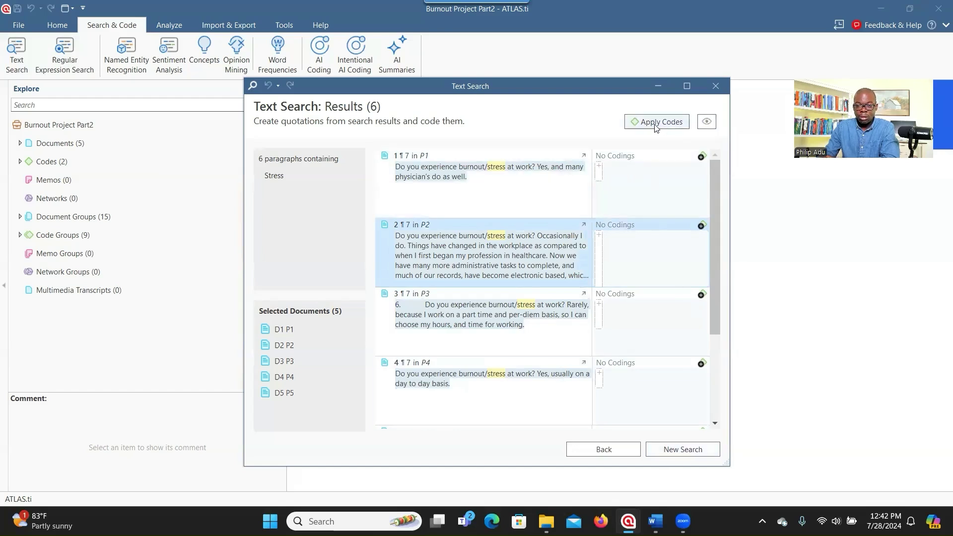
{"action": "left_click", "coordinate": [715, 87]}
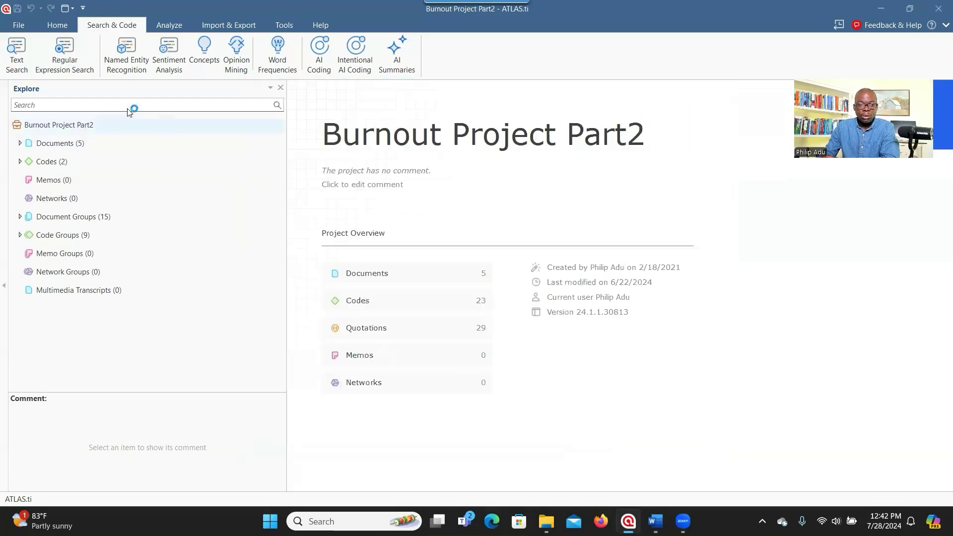
Start a Regular Expression Search and choose documents P1 to P5 as its scope.
{"action": "left_click", "coordinate": [83, 73]}
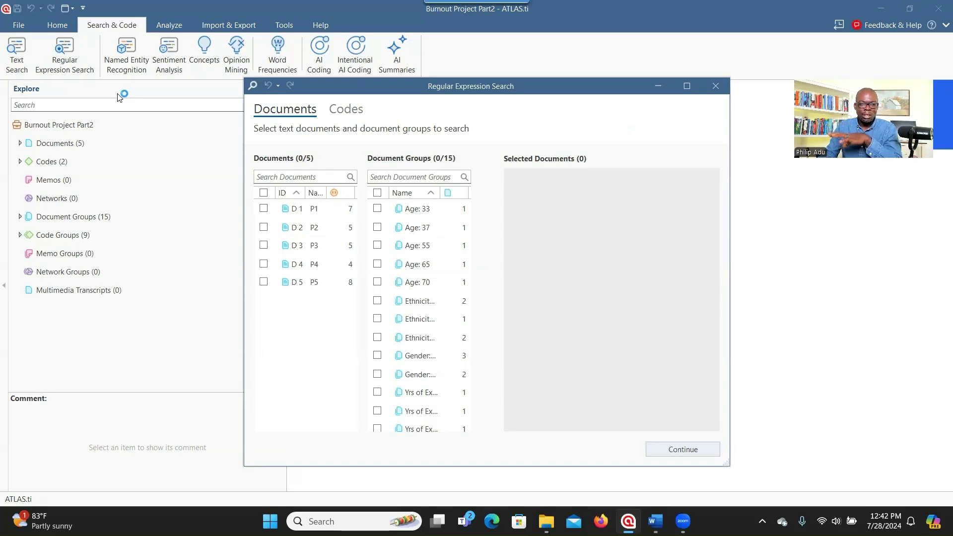
{"action": "left_click", "coordinate": [266, 212]}
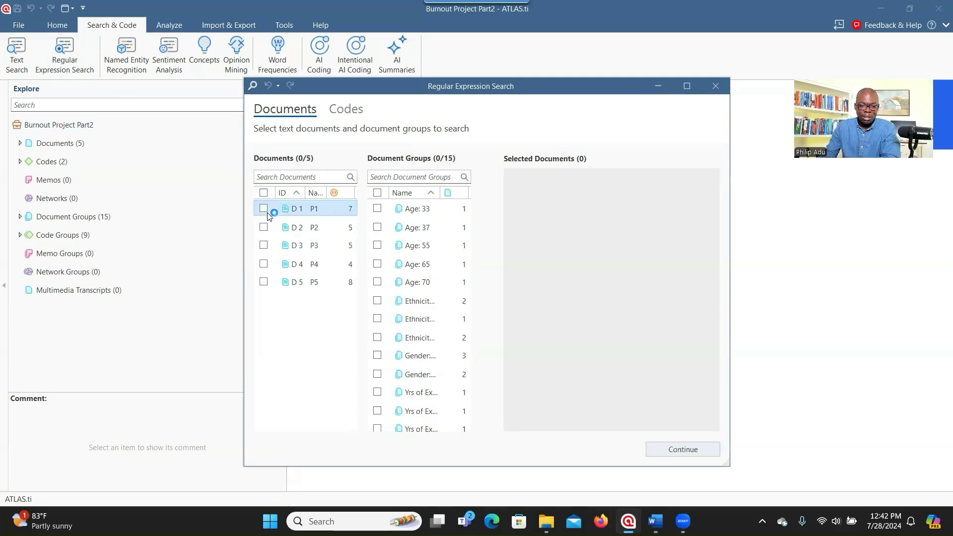
{"action": "left_click", "coordinate": [263, 227]}
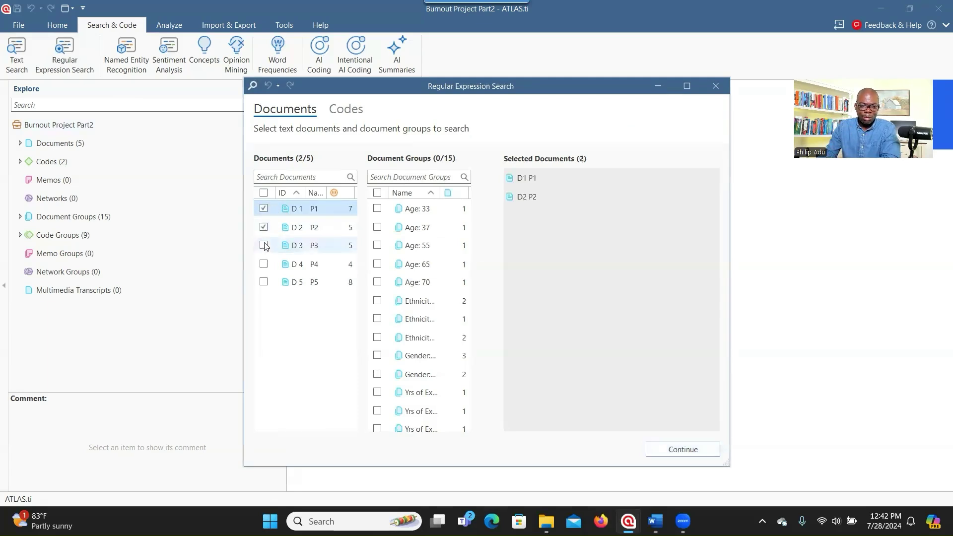
{"action": "left_click", "coordinate": [263, 245]}
{"action": "left_click", "coordinate": [263, 264]}
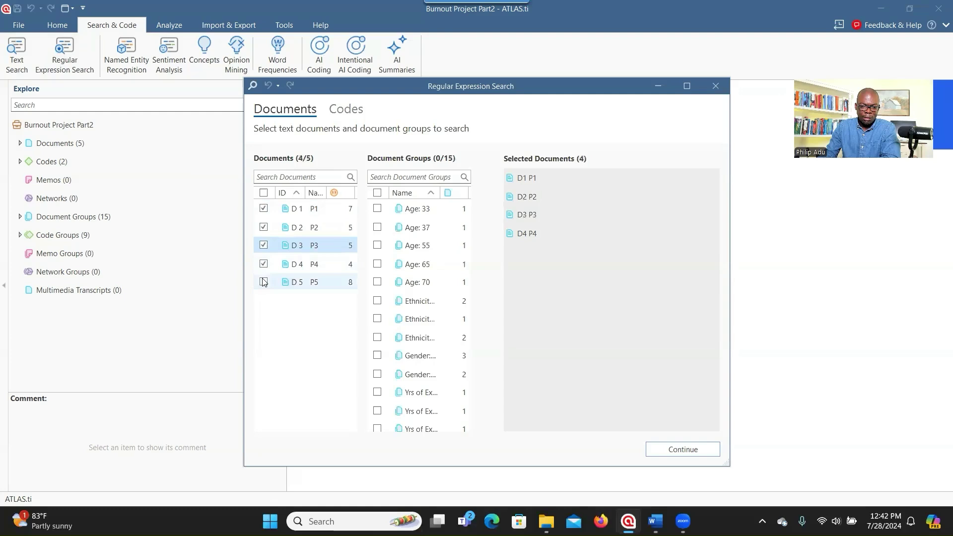
{"action": "left_click", "coordinate": [264, 282]}
{"action": "left_click", "coordinate": [697, 452]}
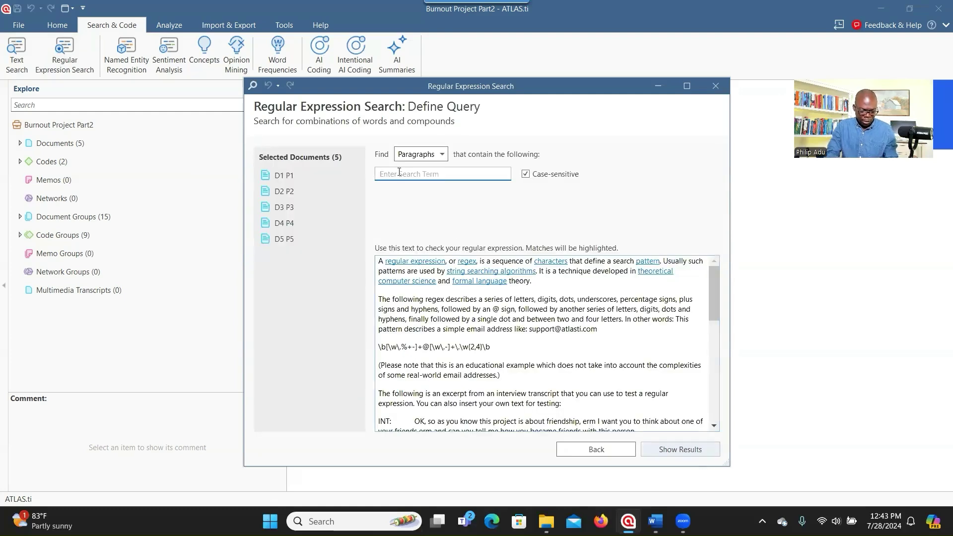
Find the paragraphs matching the expression "stress" with case sensitivity on, and close the results.
{"action": "type", "text": "stress"}
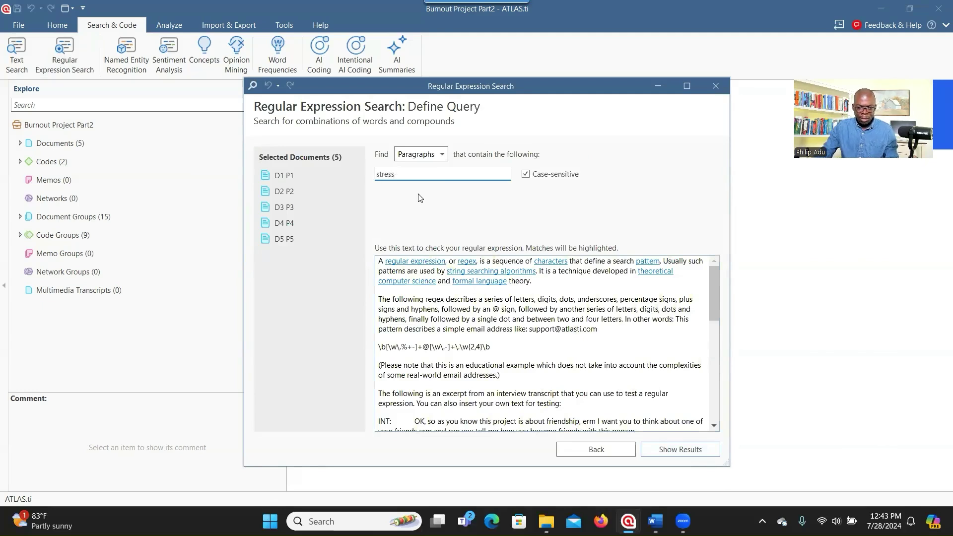
{"action": "key", "text": "Return"}
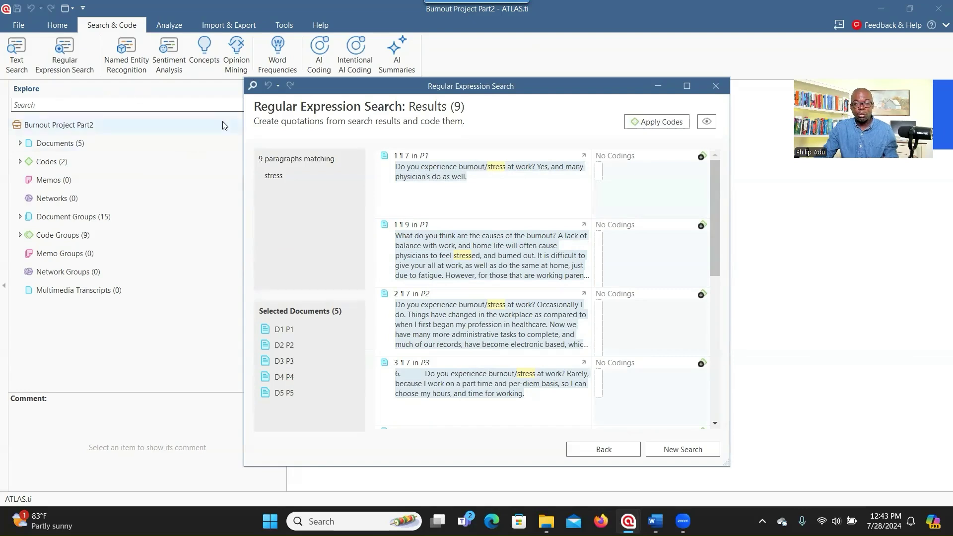
{"action": "key", "text": "Escape"}
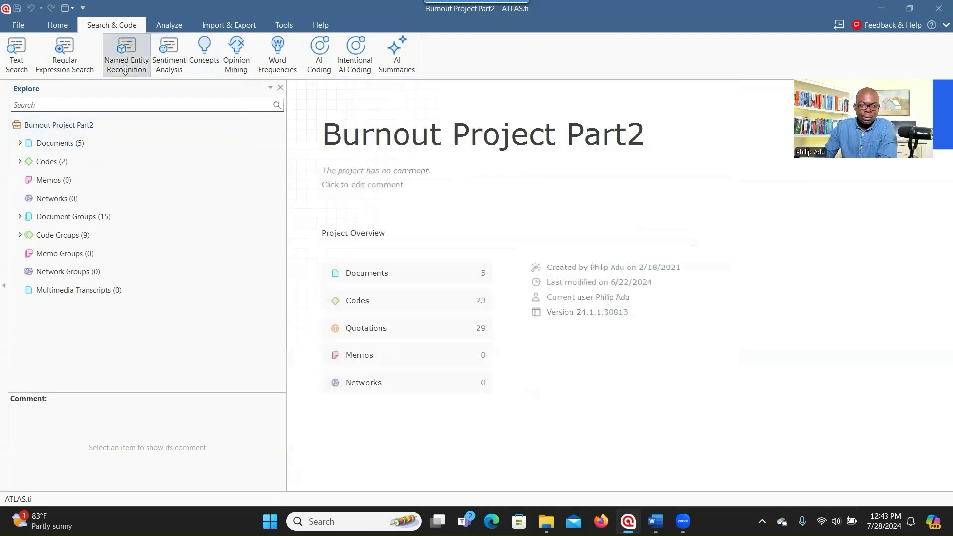
Start a Sentiment Analysis and include all five documents, P1 to P5.
{"action": "left_click", "coordinate": [171, 65]}
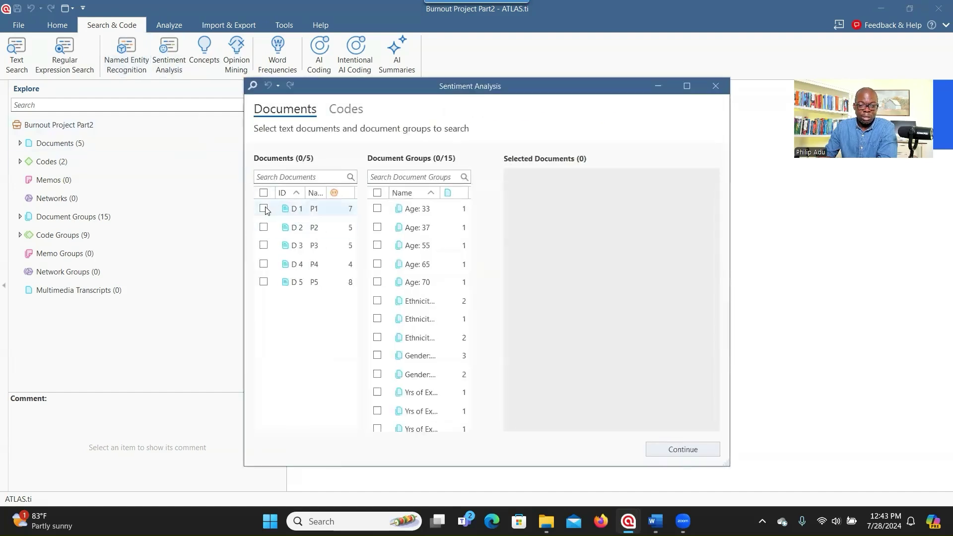
{"action": "left_click", "coordinate": [263, 208]}
{"action": "left_click", "coordinate": [263, 227]}
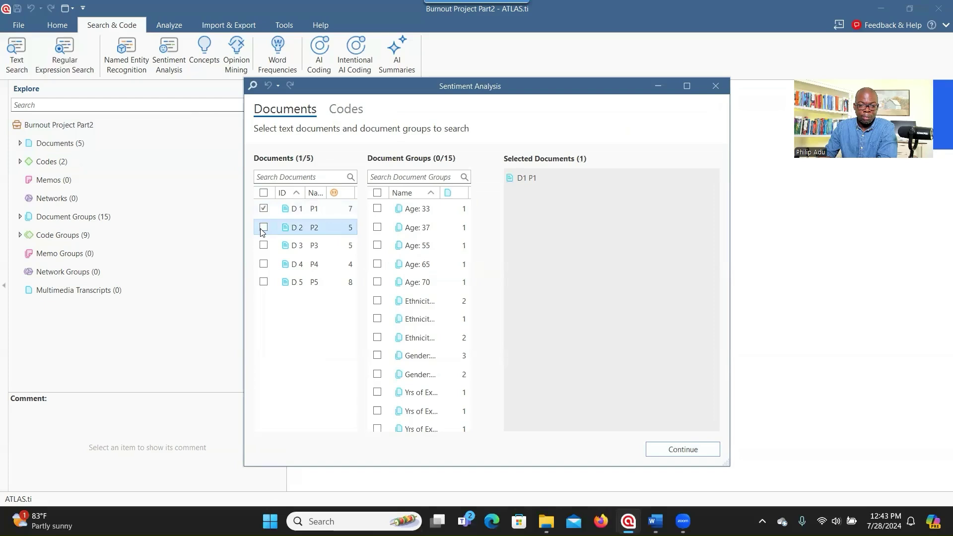
{"action": "left_click", "coordinate": [264, 245]}
{"action": "left_click", "coordinate": [264, 264]}
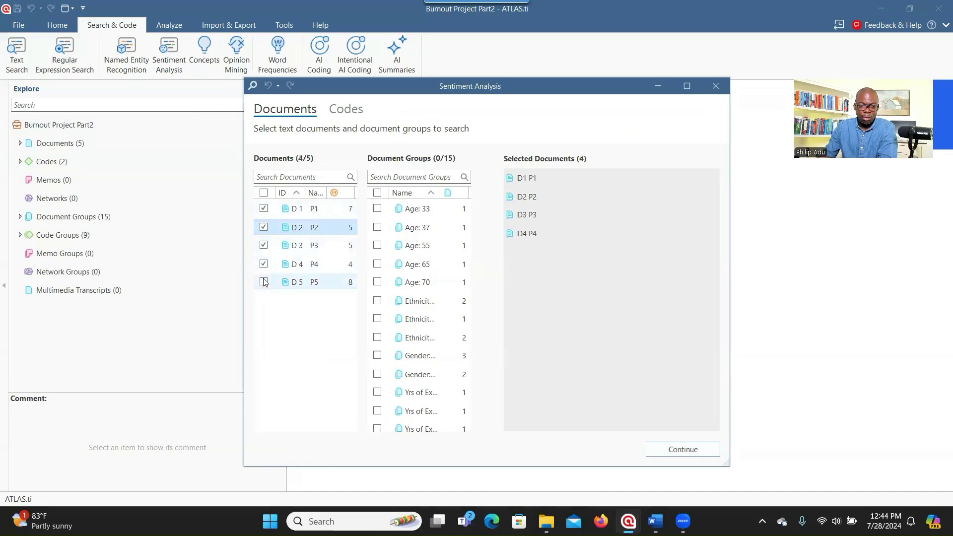
{"action": "left_click", "coordinate": [263, 281]}
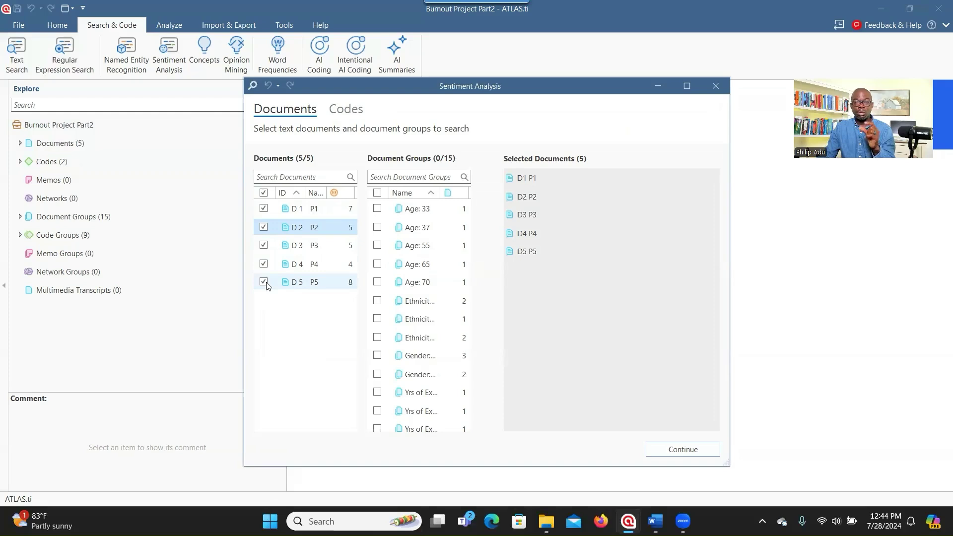
{"action": "left_click", "coordinate": [677, 449]}
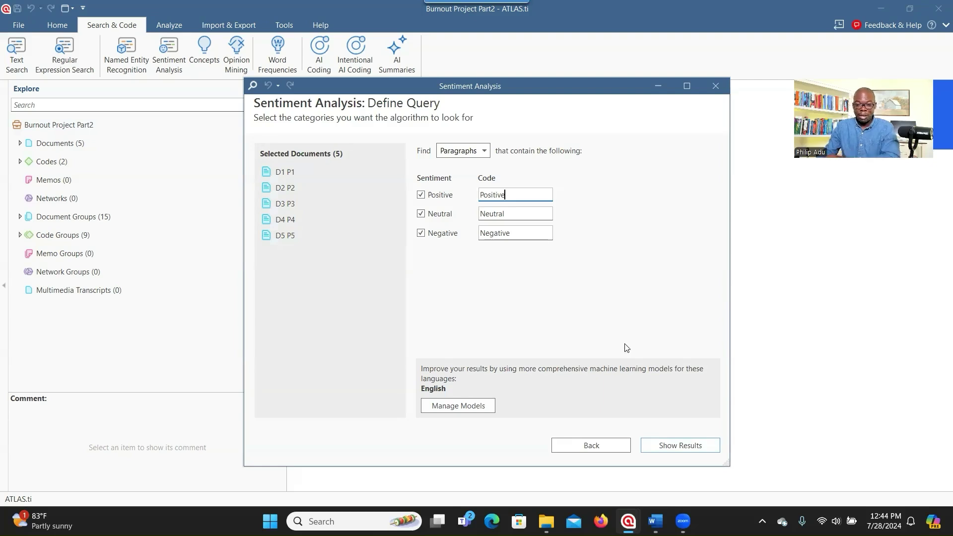
Run the analysis on paragraphs for positive, neutral and negative sentiment, browse the proposed codings, and close without applying them.
{"action": "left_click", "coordinate": [676, 450]}
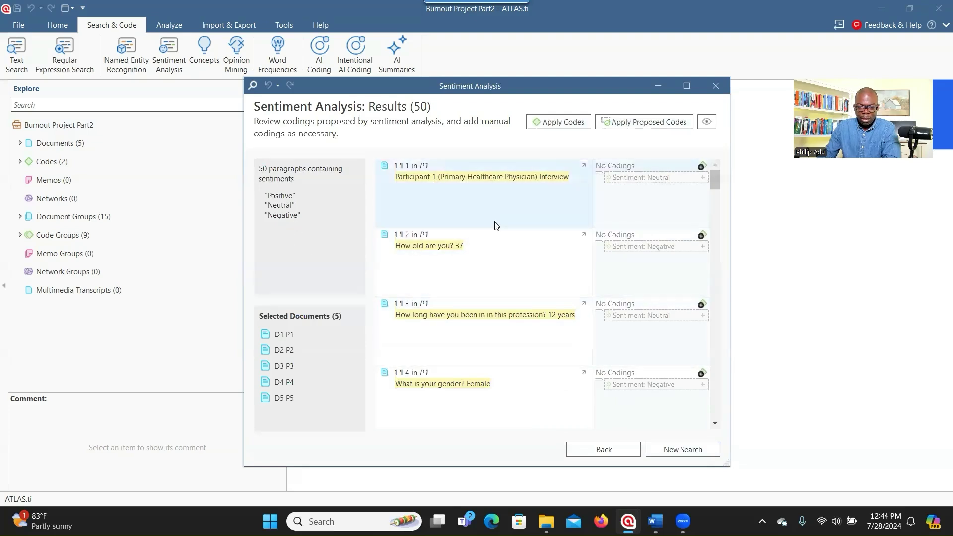
{"action": "left_click_drag", "start_coordinate": [714, 180], "coordinate": [718, 313]}
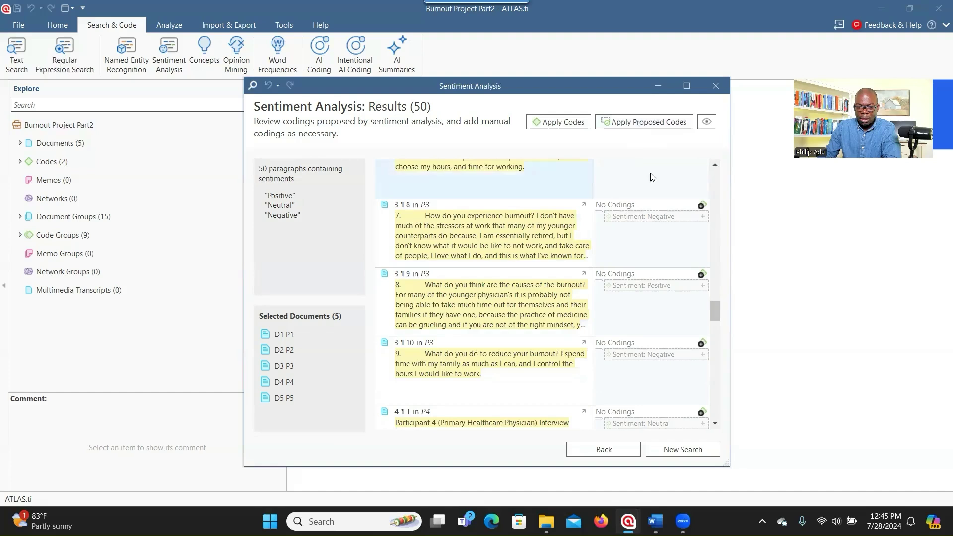
{"action": "left_click", "coordinate": [715, 86]}
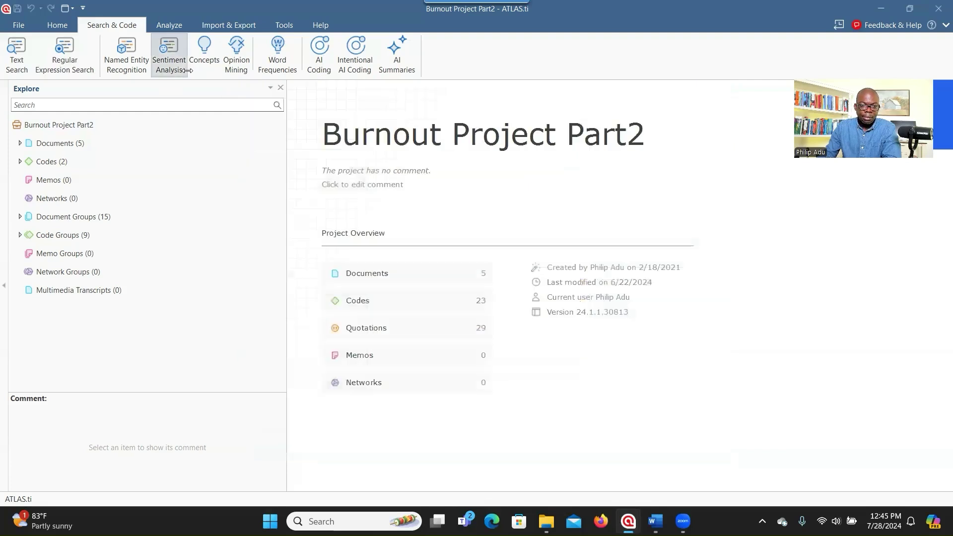
Open the Concepts tool and generate a concept cloud from documents P1 to P5.
{"action": "left_click", "coordinate": [201, 59]}
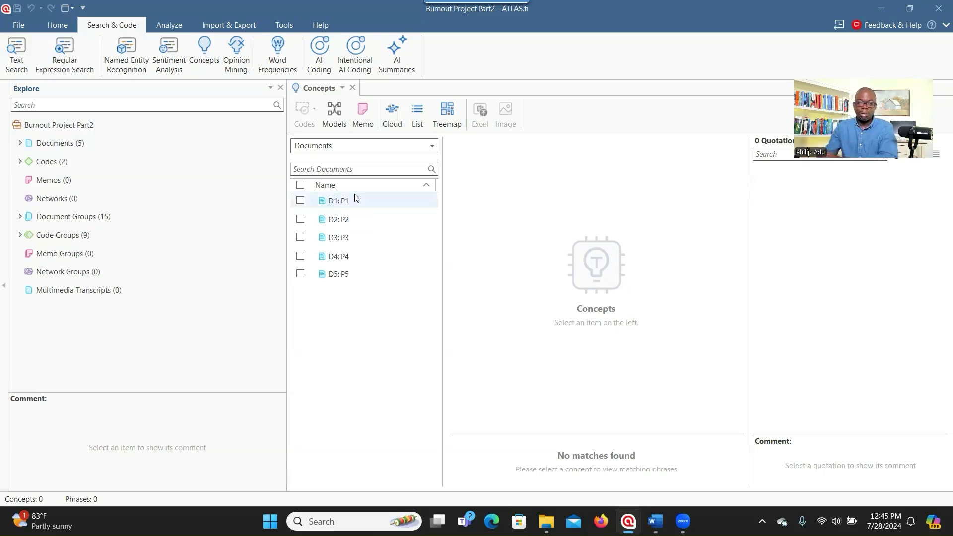
{"action": "left_click", "coordinate": [300, 201]}
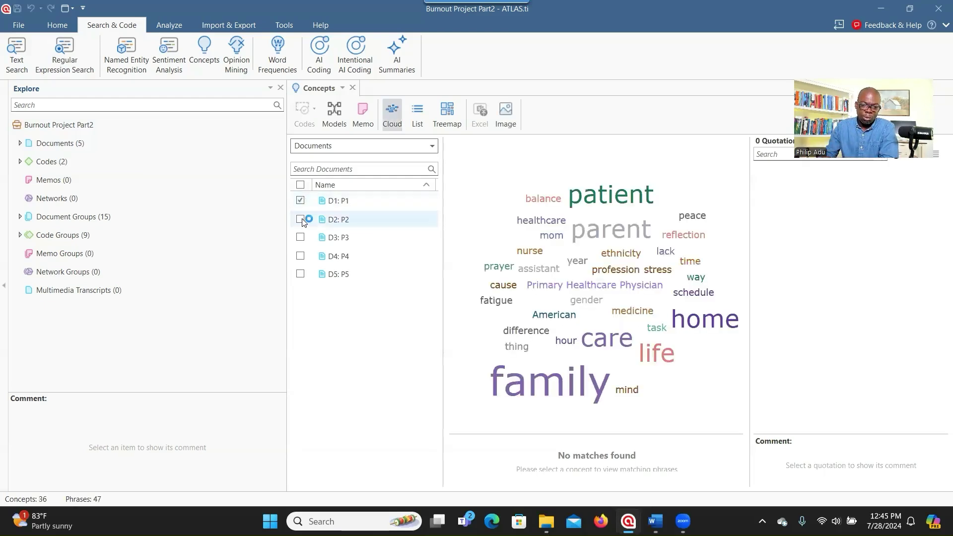
{"action": "left_click", "coordinate": [300, 219]}
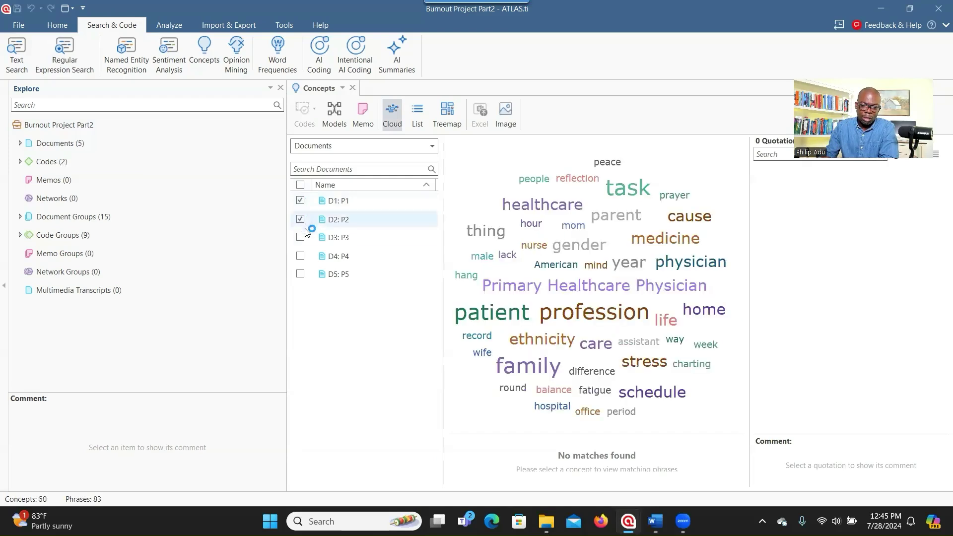
{"action": "left_click", "coordinate": [300, 238]}
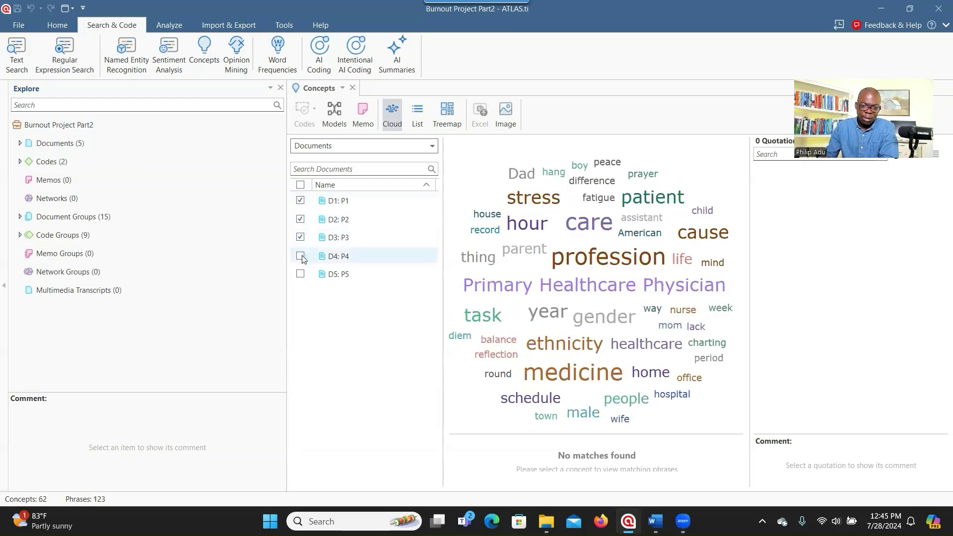
{"action": "left_click", "coordinate": [300, 256]}
{"action": "left_click", "coordinate": [300, 274]}
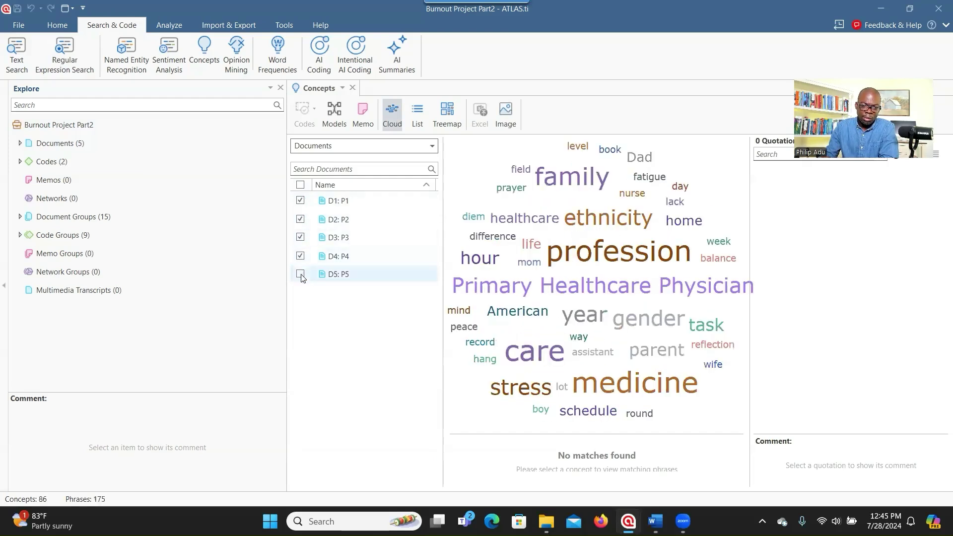
Show the concepts as a list, display the quotations for "stress", and return to the cloud view.
{"action": "left_click", "coordinate": [423, 119]}
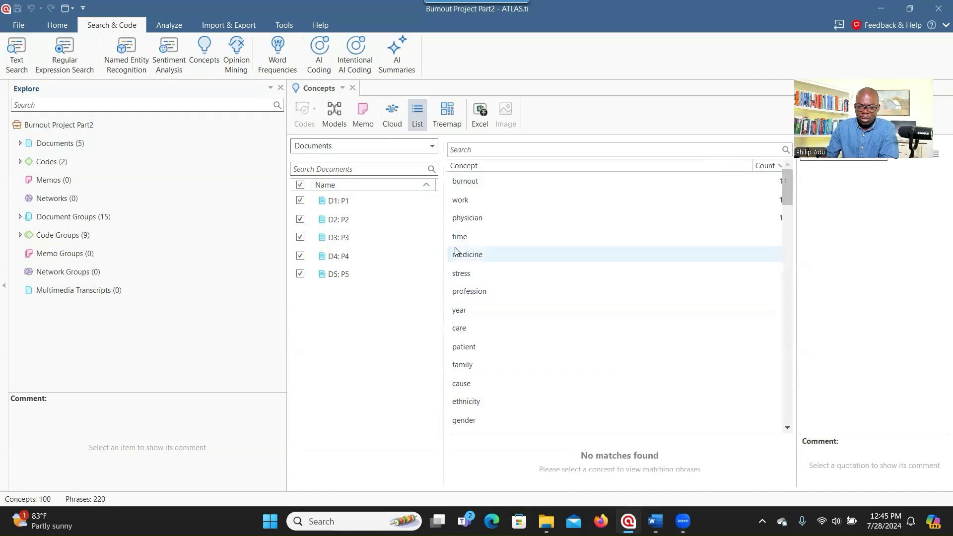
{"action": "left_click", "coordinate": [695, 274]}
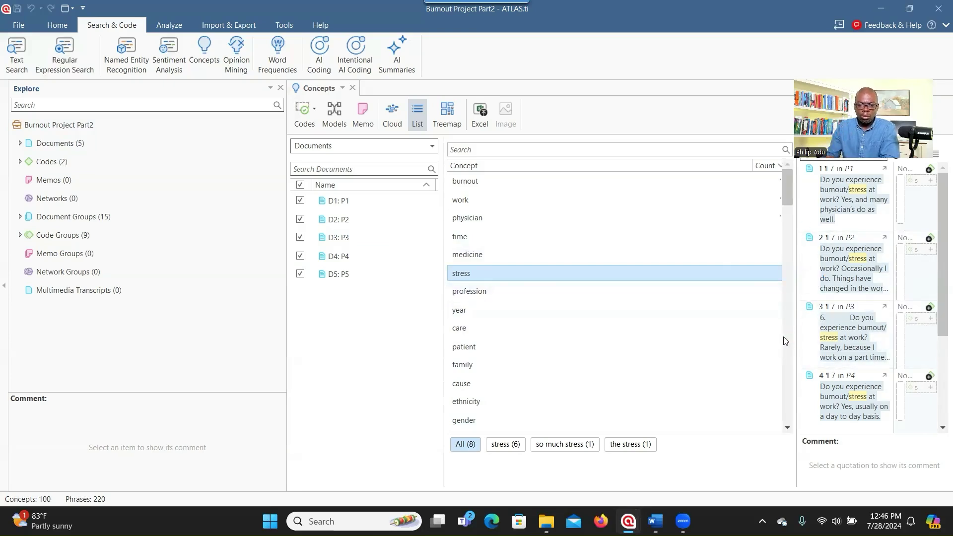
{"action": "left_click", "coordinate": [391, 117]}
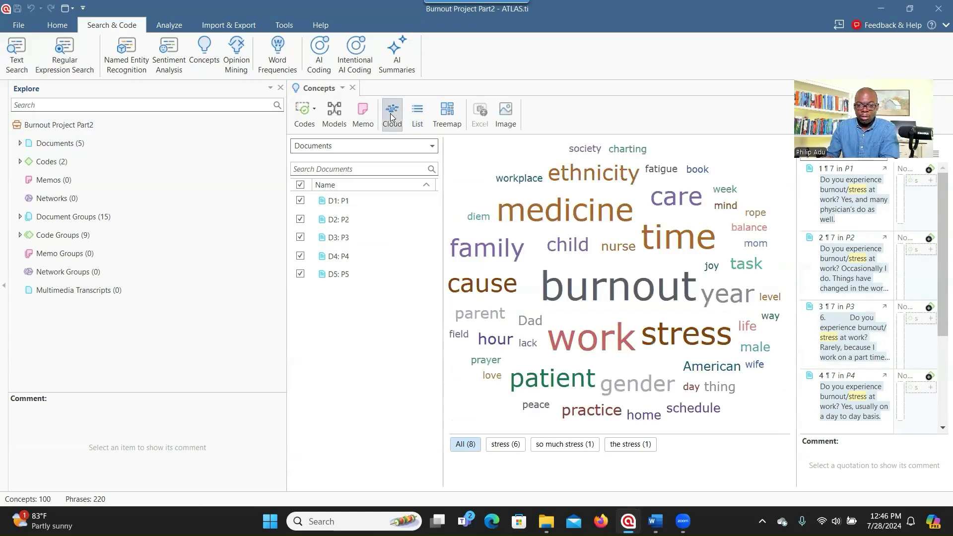
View the concepts as a treemap, return to the cloud, and open the cloud's image export without saving it.
{"action": "left_click", "coordinate": [448, 126]}
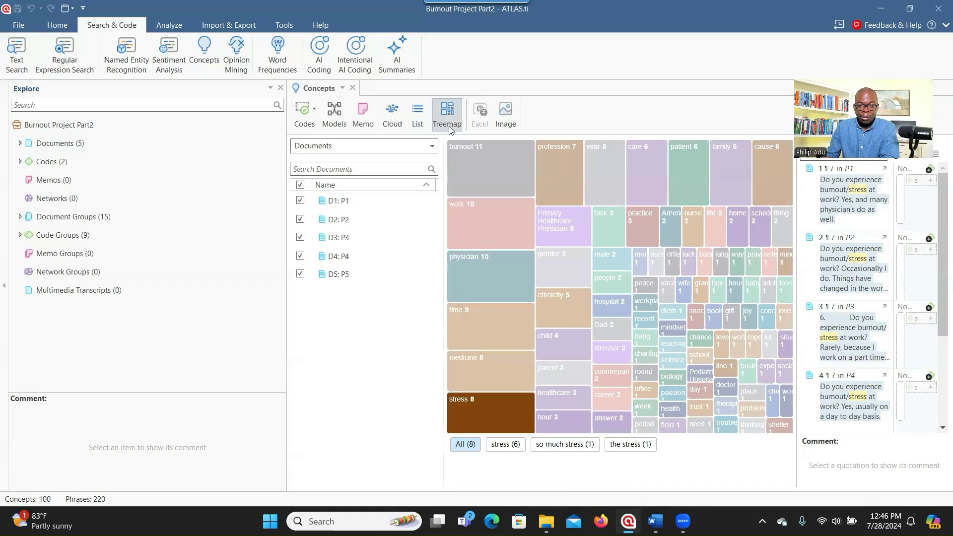
{"action": "left_click", "coordinate": [391, 120]}
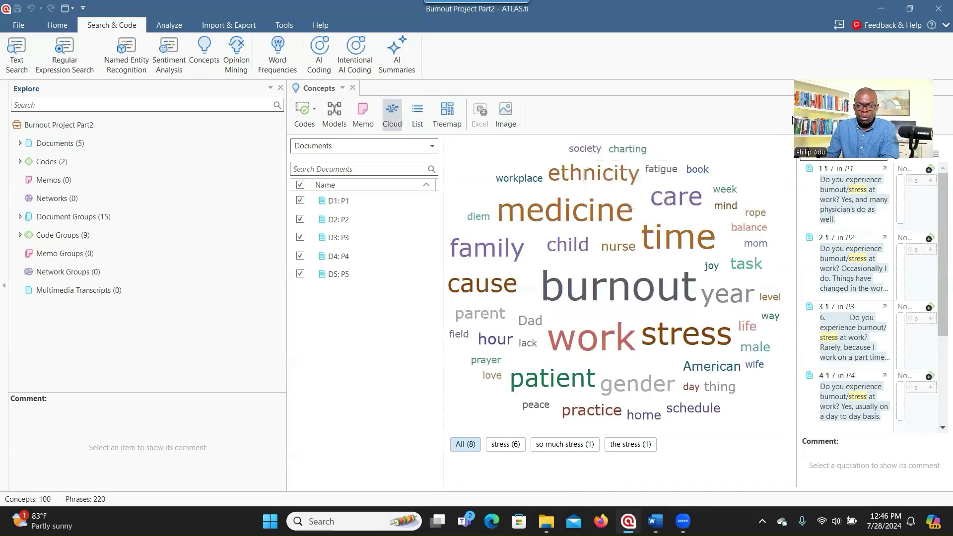
{"action": "left_click", "coordinate": [505, 118]}
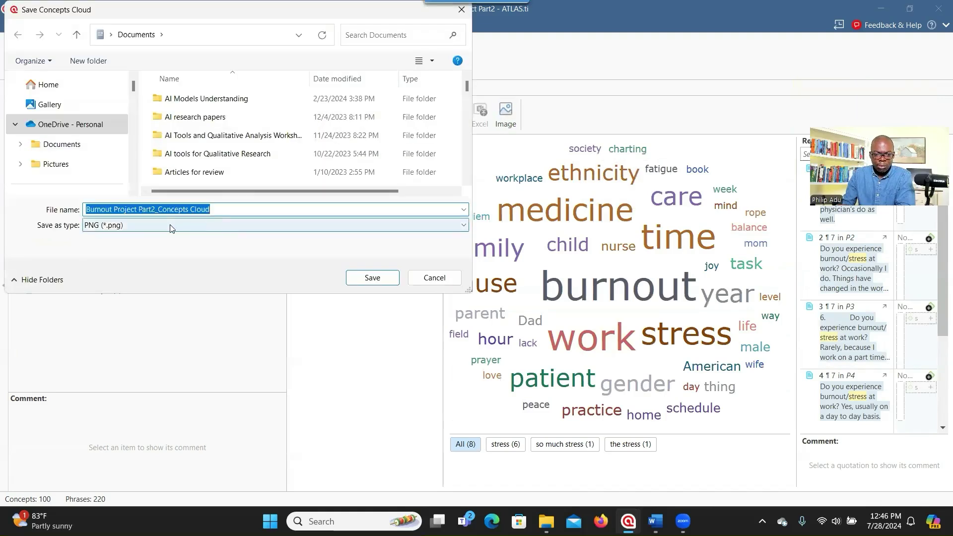
{"action": "left_click", "coordinate": [462, 9]}
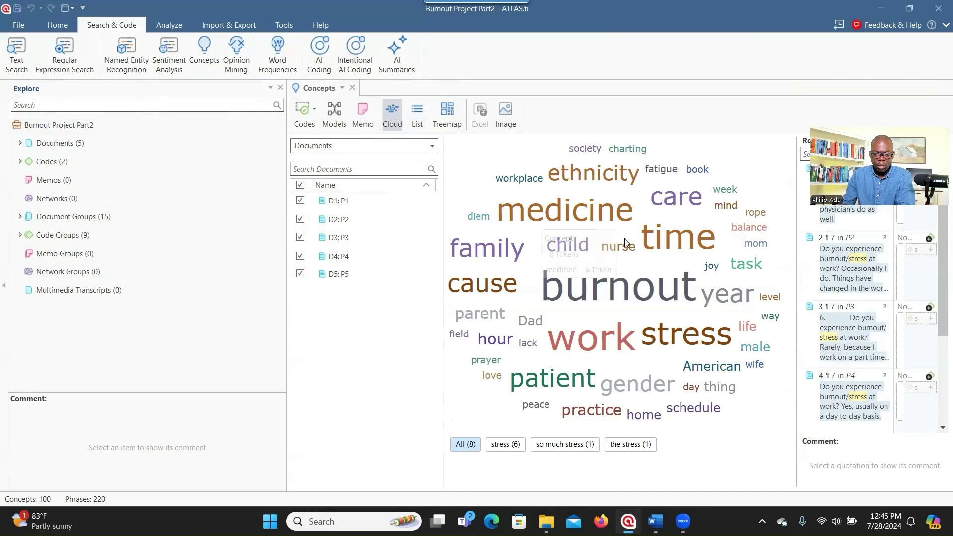
Display the quotations for "nurse" in the concept cloud and for "work" in the treemap.
{"action": "left_click", "coordinate": [614, 250]}
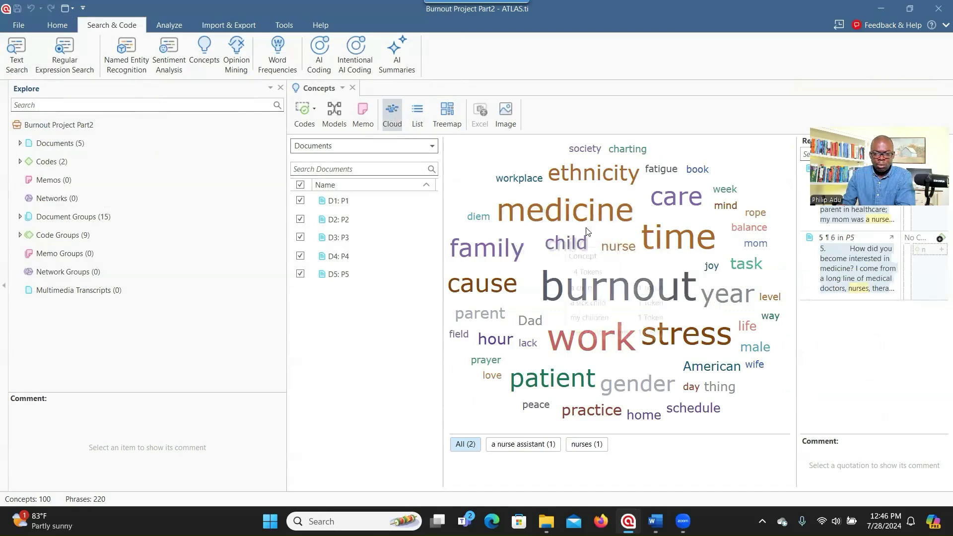
{"action": "mouse_move", "coordinate": [601, 221]}
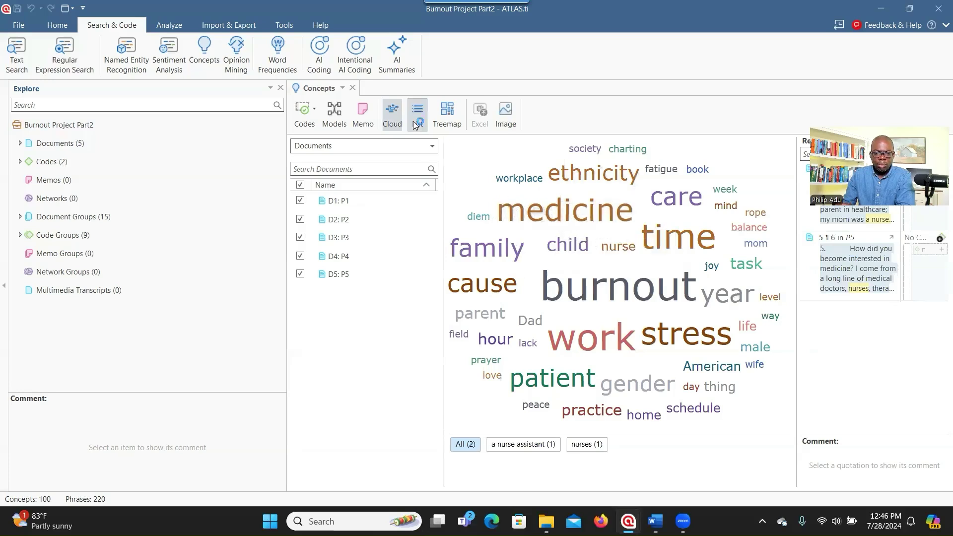
{"action": "left_click", "coordinate": [446, 115]}
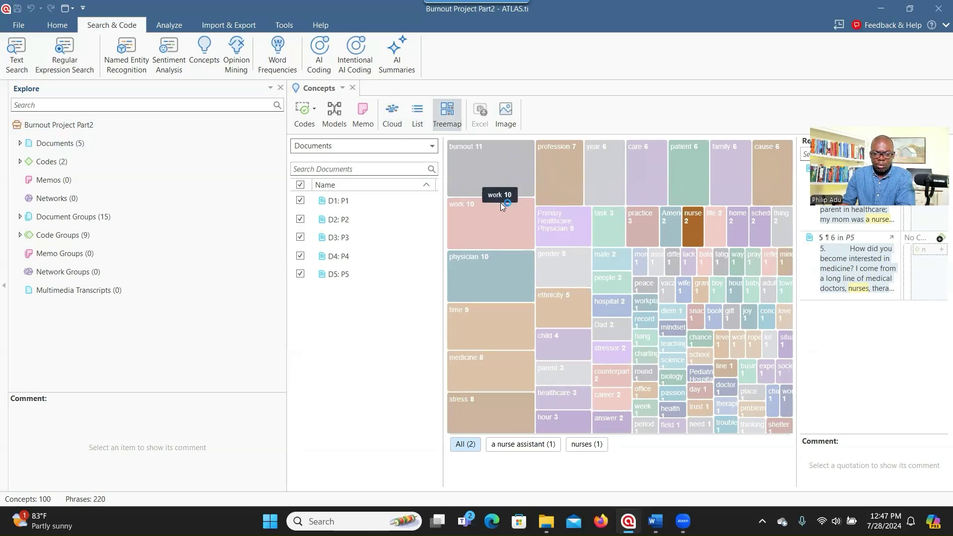
{"action": "left_click", "coordinate": [491, 236]}
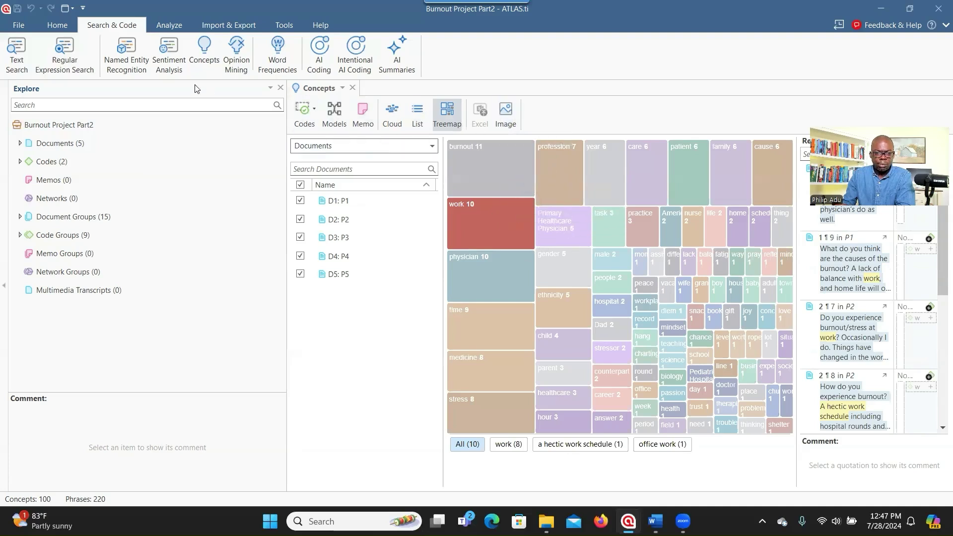
Open Opinion Mining and review the positive and negative opinion charts for documents P1 and P2.
{"action": "left_click", "coordinate": [237, 60]}
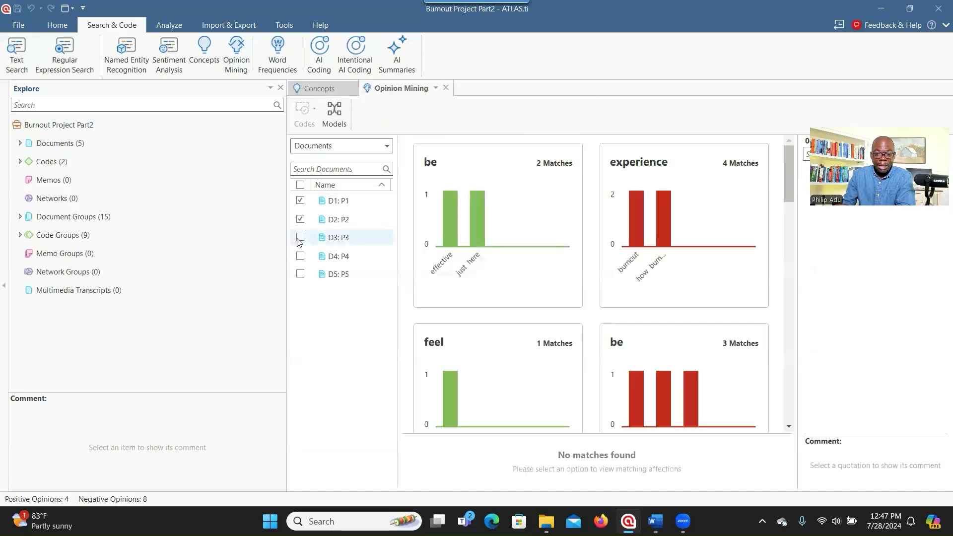
{"action": "left_click", "coordinate": [332, 240]}
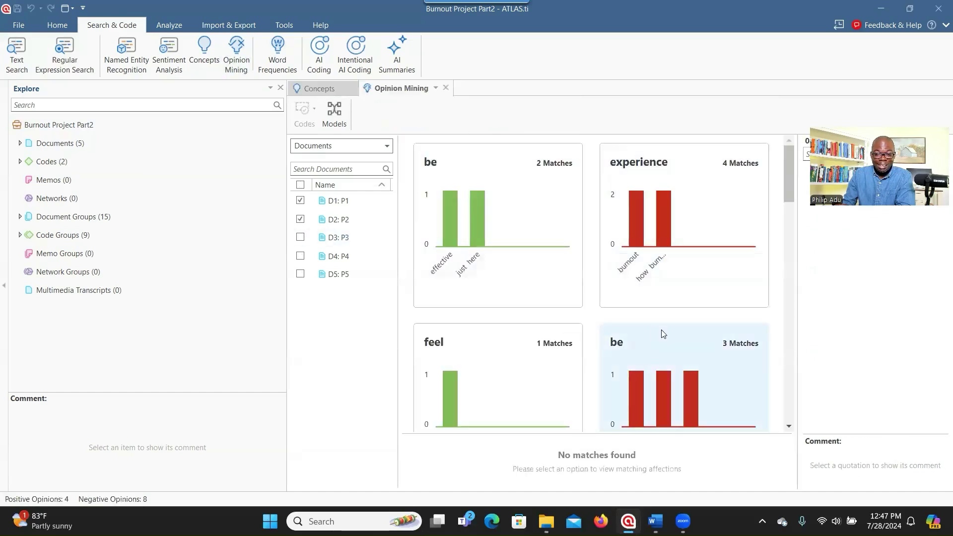
{"action": "left_click", "coordinate": [640, 334]}
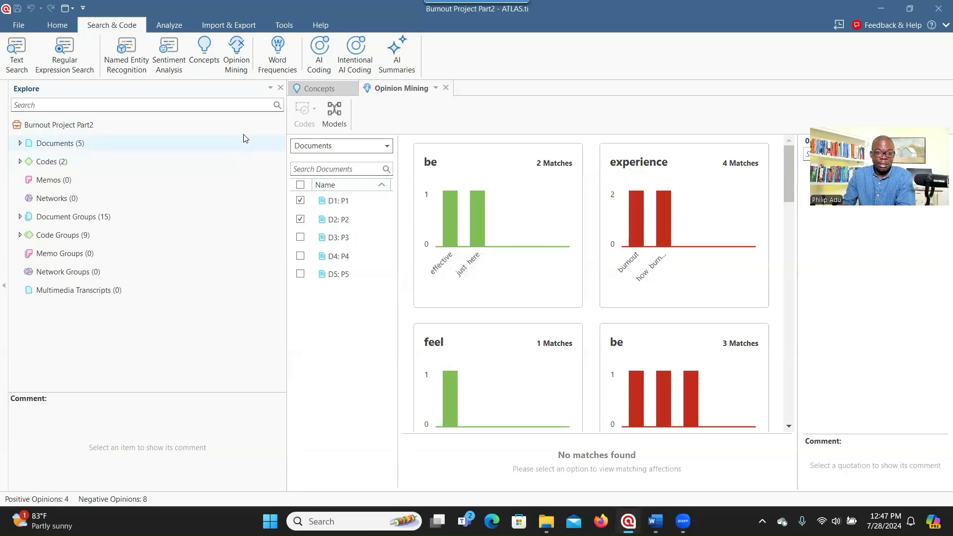
Open the Word Frequencies tool and close its duplicate along with the Opinion Mining and Concepts views.
{"action": "double_click", "coordinate": [277, 59]}
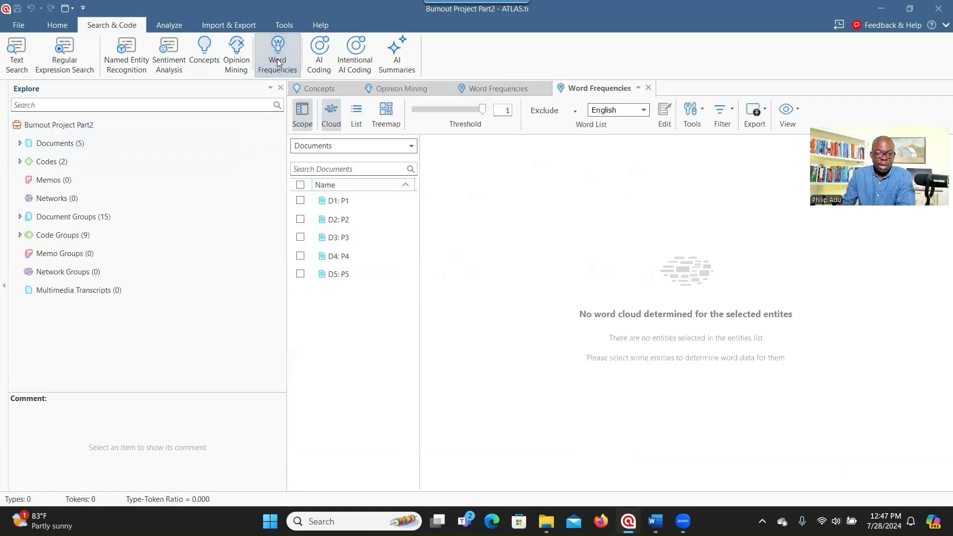
{"action": "left_click", "coordinate": [545, 88]}
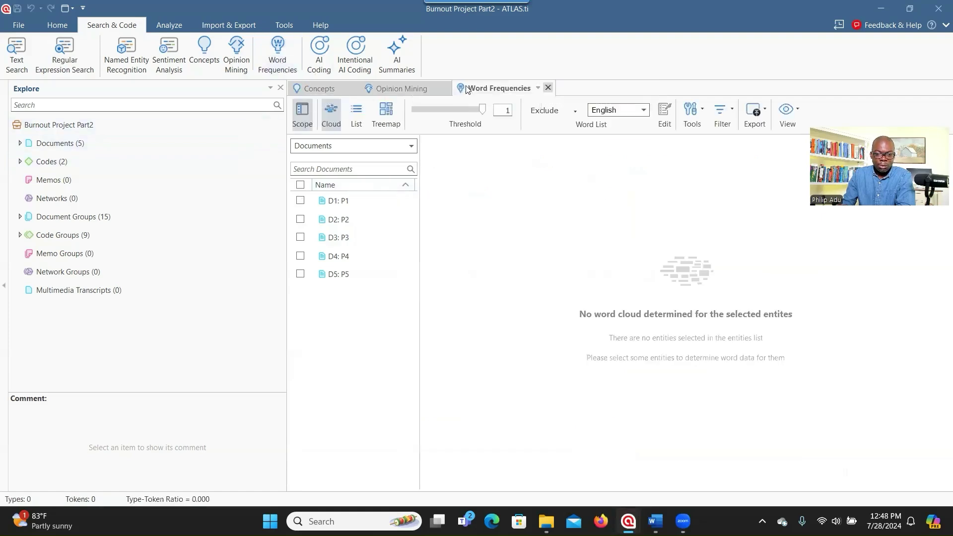
{"action": "left_click", "coordinate": [442, 88]}
{"action": "left_click", "coordinate": [360, 89]}
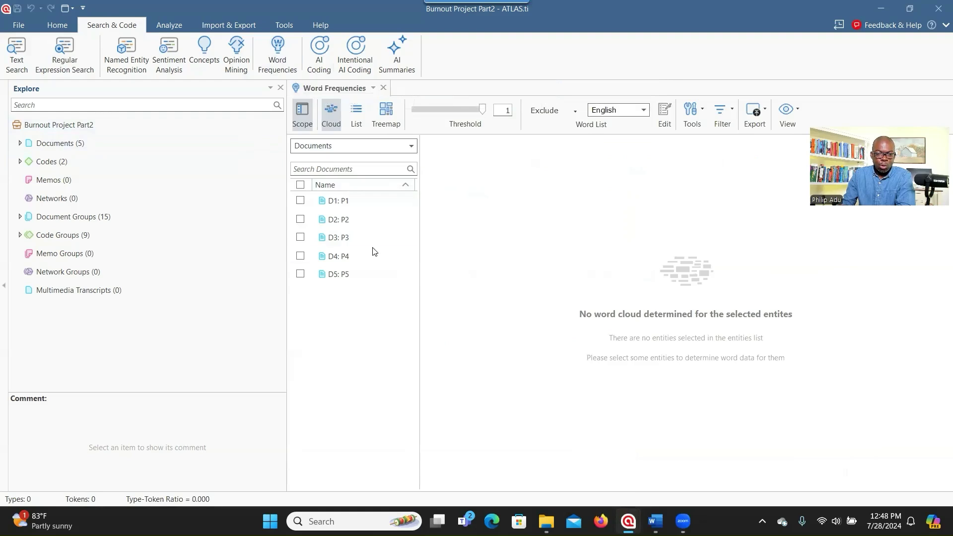
Generate a word frequency cloud from all five documents, P1 to P5.
{"action": "left_click", "coordinate": [300, 201]}
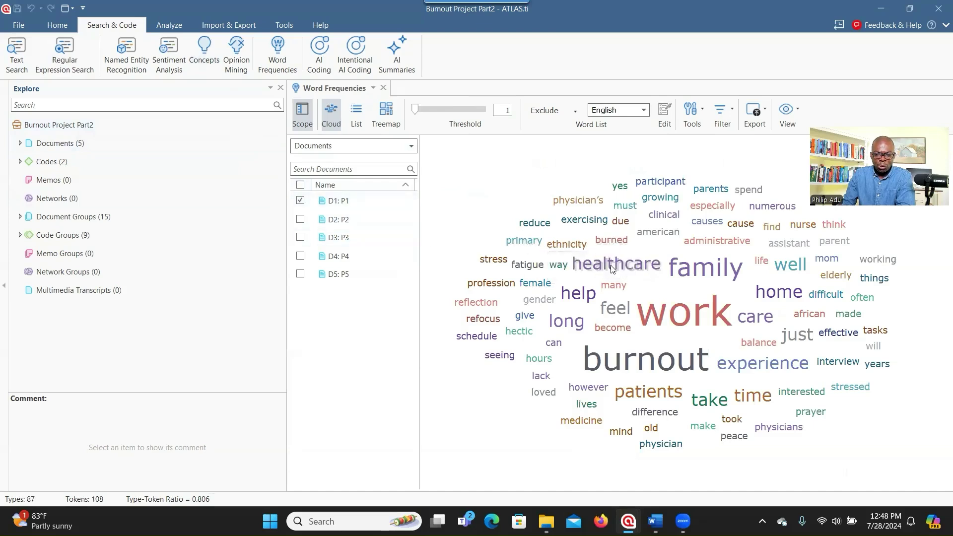
{"action": "left_click", "coordinate": [300, 237]}
{"action": "left_click", "coordinate": [300, 220]}
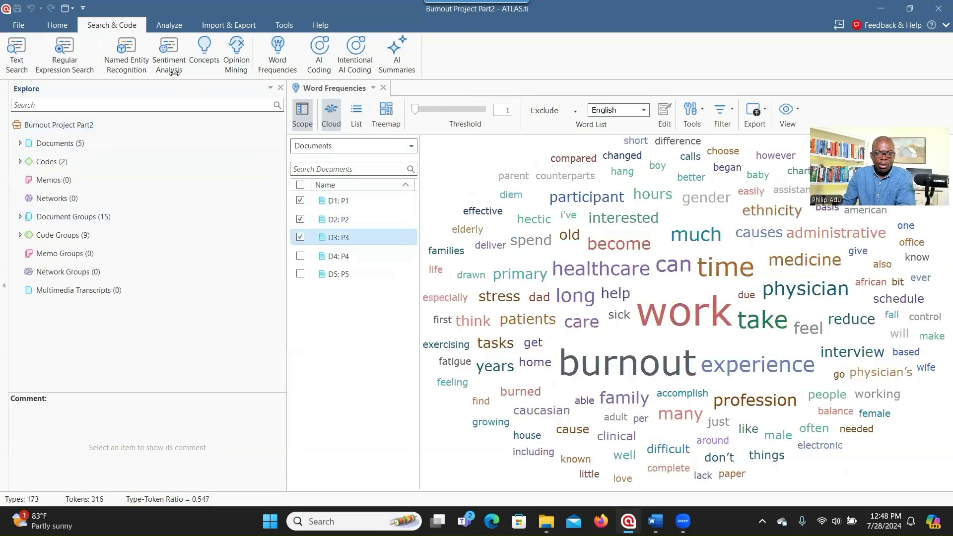
{"action": "left_click", "coordinate": [215, 69]}
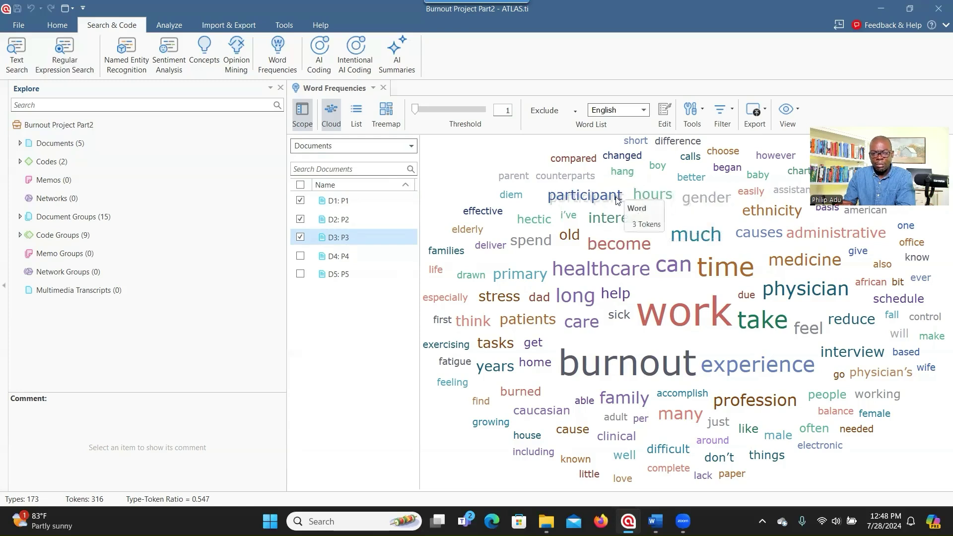
{"action": "left_click", "coordinate": [300, 256]}
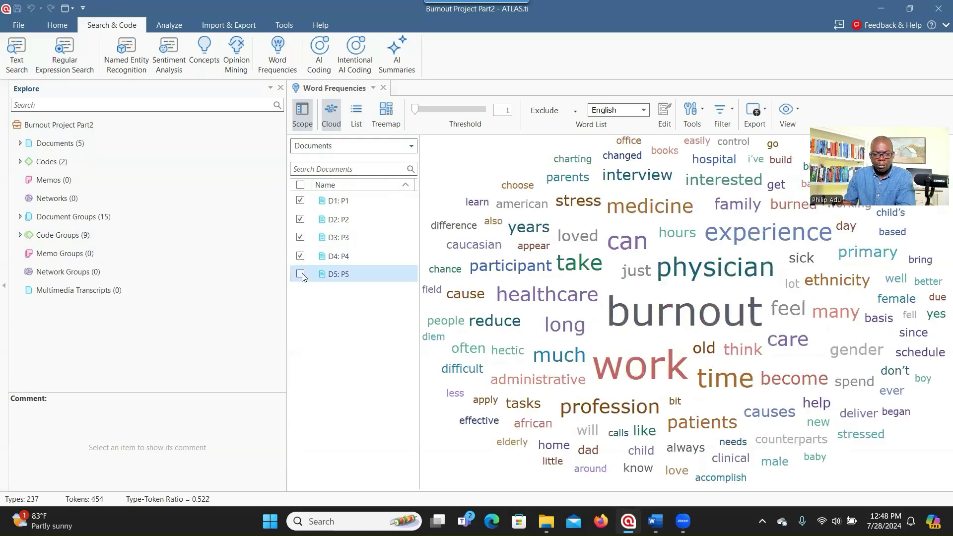
View the word frequencies as a list and as a treemap, and return to the word cloud.
{"action": "left_click", "coordinate": [357, 116]}
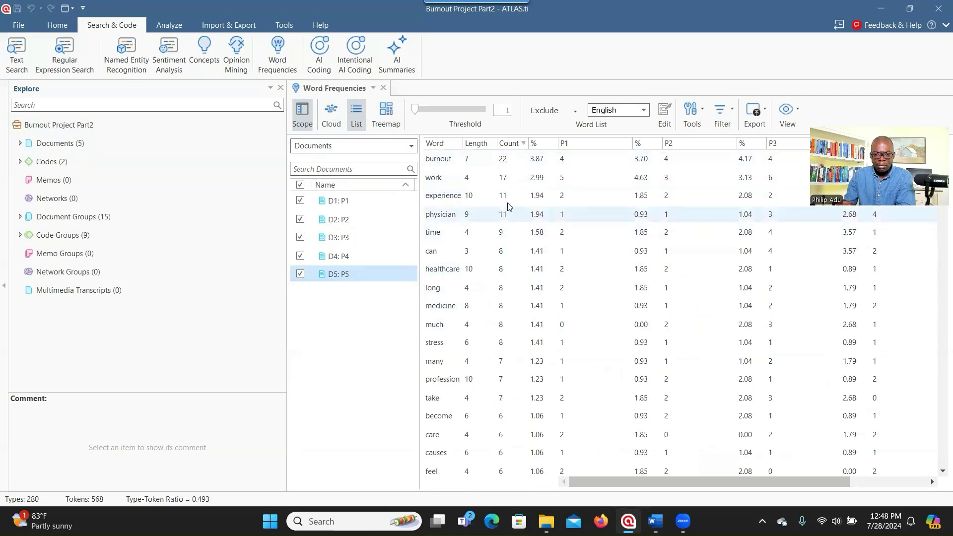
{"action": "left_click", "coordinate": [386, 124]}
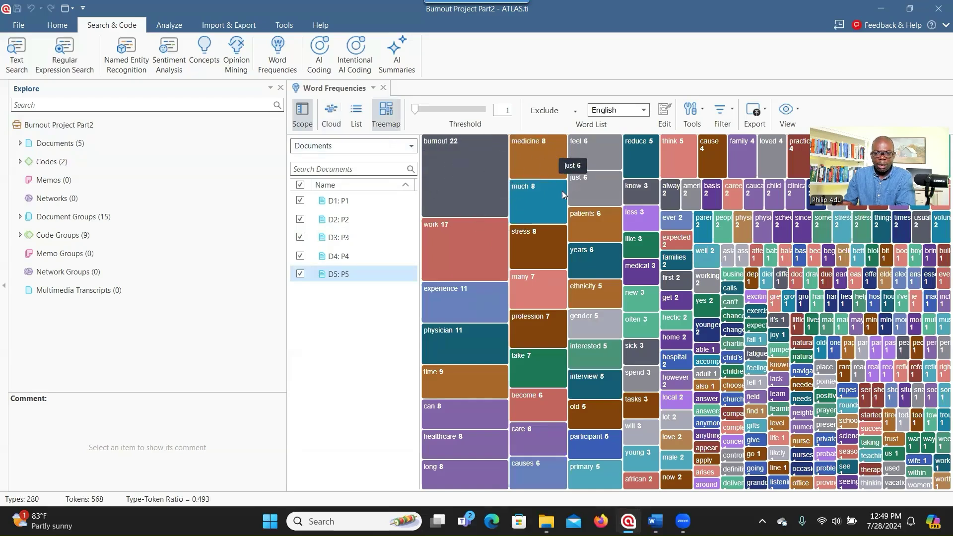
{"action": "left_click", "coordinate": [331, 114]}
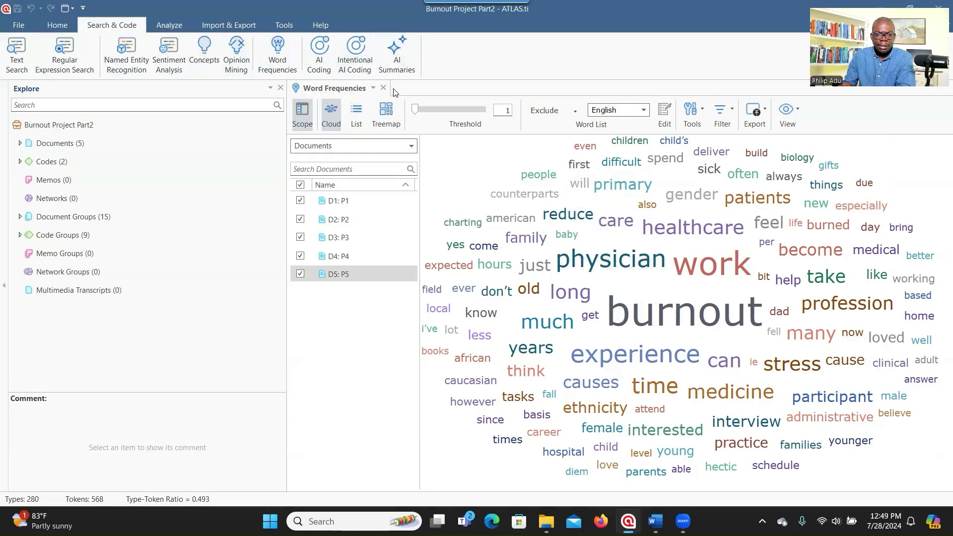
{"action": "left_click", "coordinate": [388, 69]}
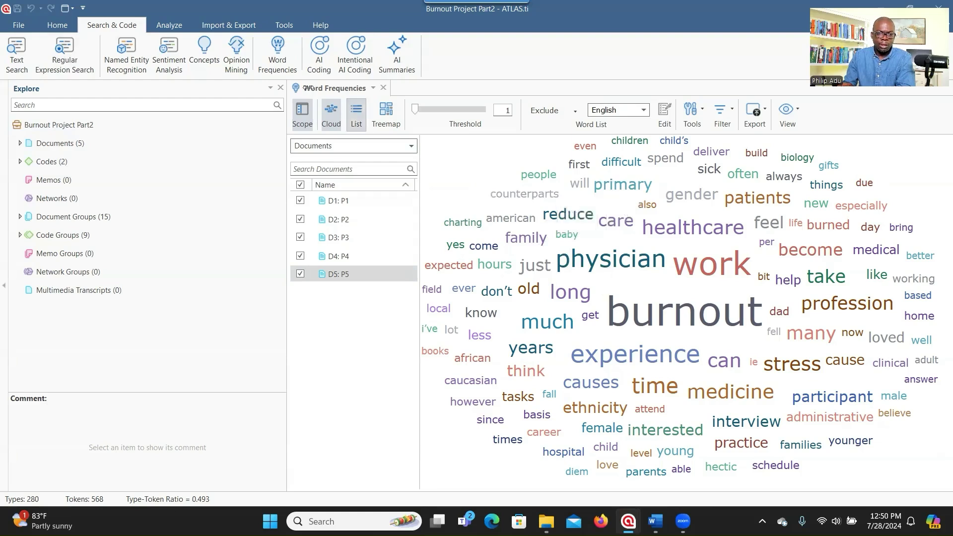
Use the Query Tool to retrieve the quotations for "(RQ1) Theme: Putting in extra effort" and search the results for "s".
{"action": "left_click", "coordinate": [169, 26]}
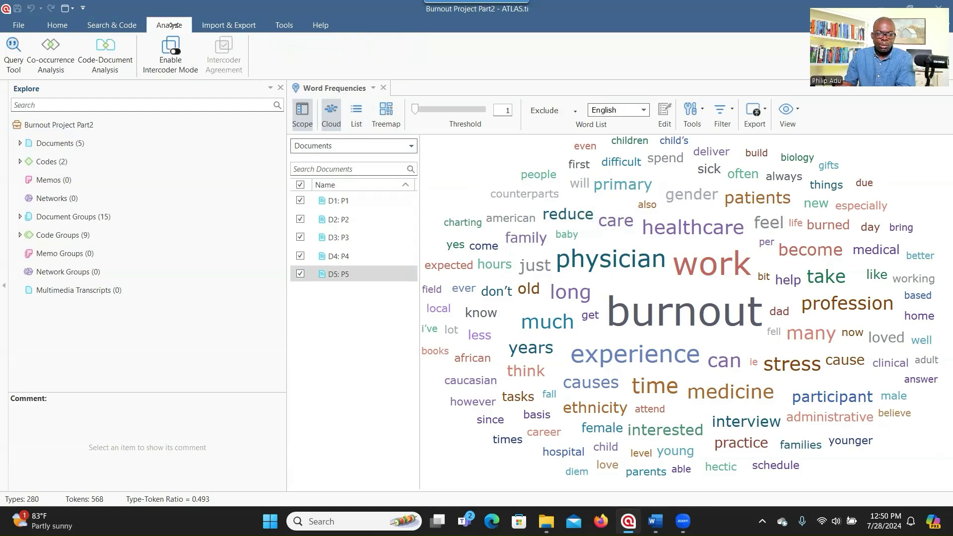
{"action": "left_click", "coordinate": [13, 59]}
{"action": "double_click", "coordinate": [368, 226]}
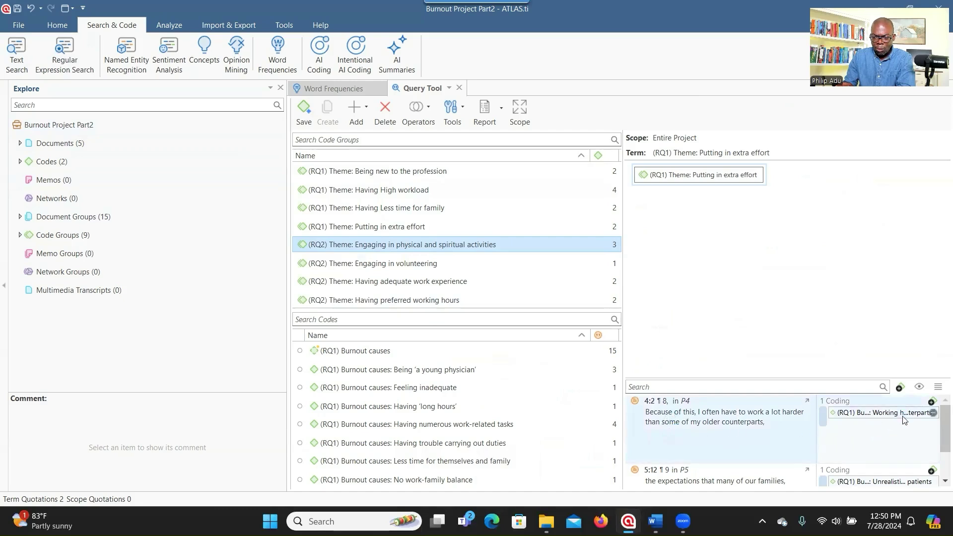
{"action": "left_click", "coordinate": [700, 441]}
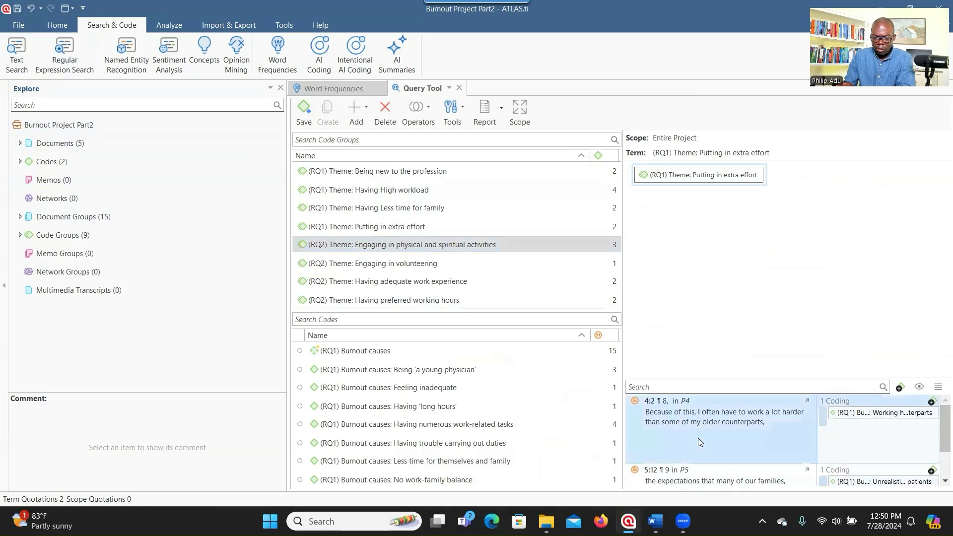
{"action": "left_click", "coordinate": [704, 388]}
{"action": "type", "text": "s"}
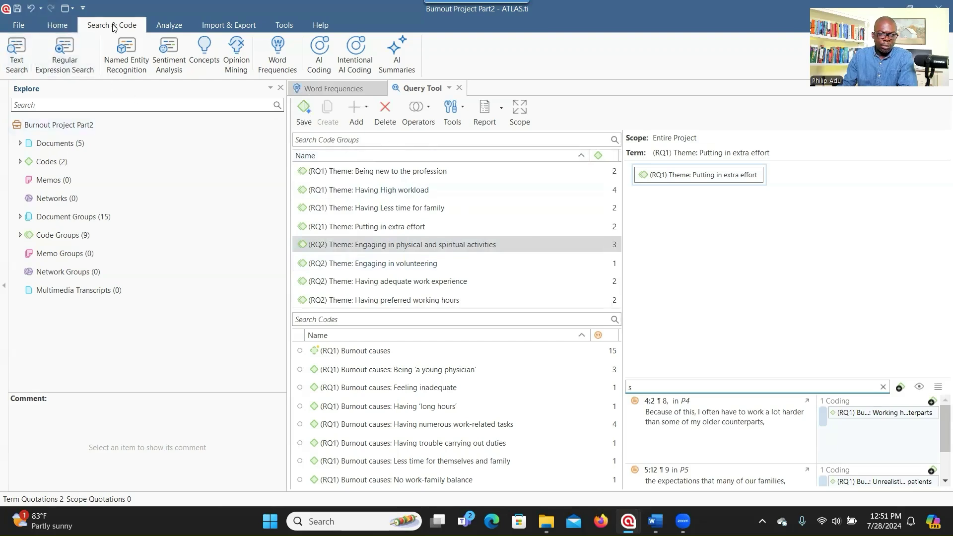
Open a new Query Tool and retrieve the quotations for "(RQ2) Theme: Engaging in volunteering".
{"action": "left_click", "coordinate": [169, 25]}
{"action": "left_click", "coordinate": [14, 55]}
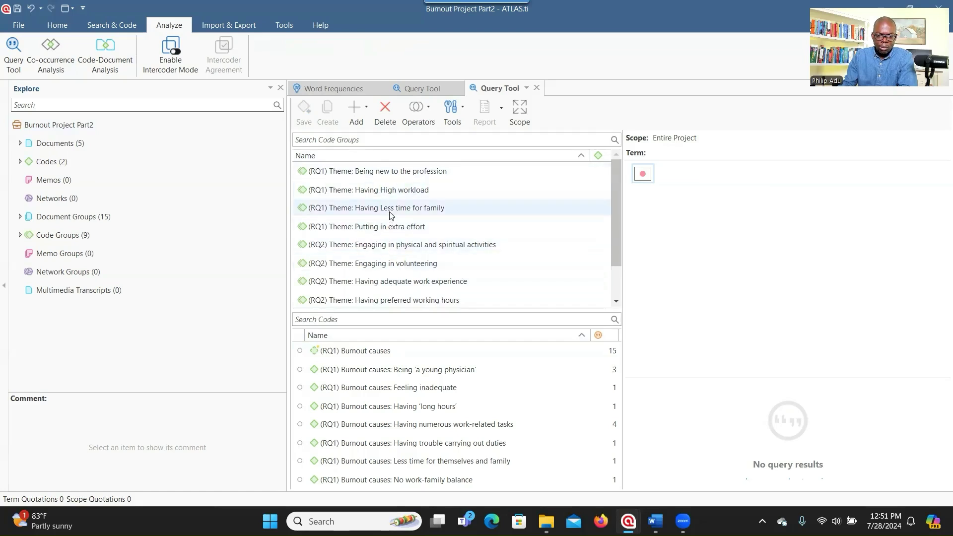
{"action": "left_click", "coordinate": [616, 301]}
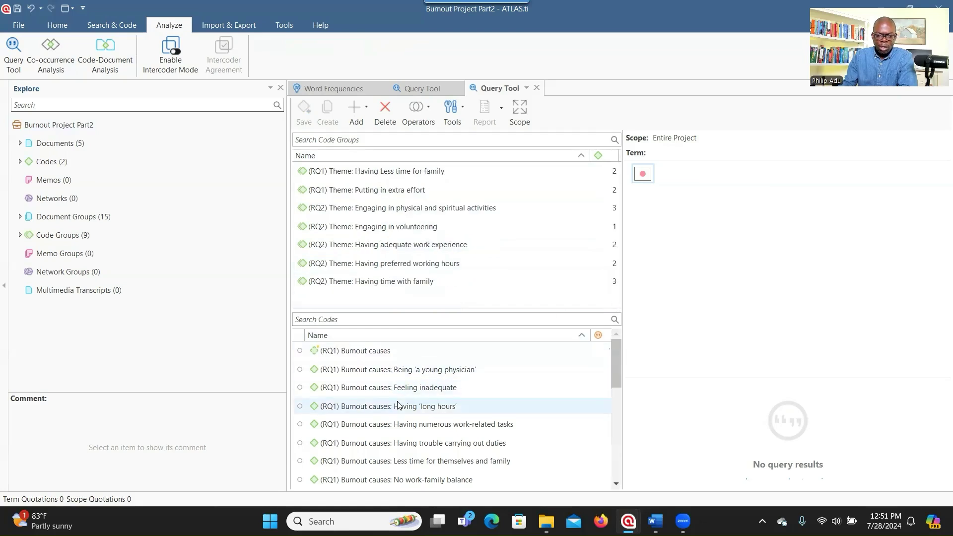
{"action": "left_click", "coordinate": [401, 226]}
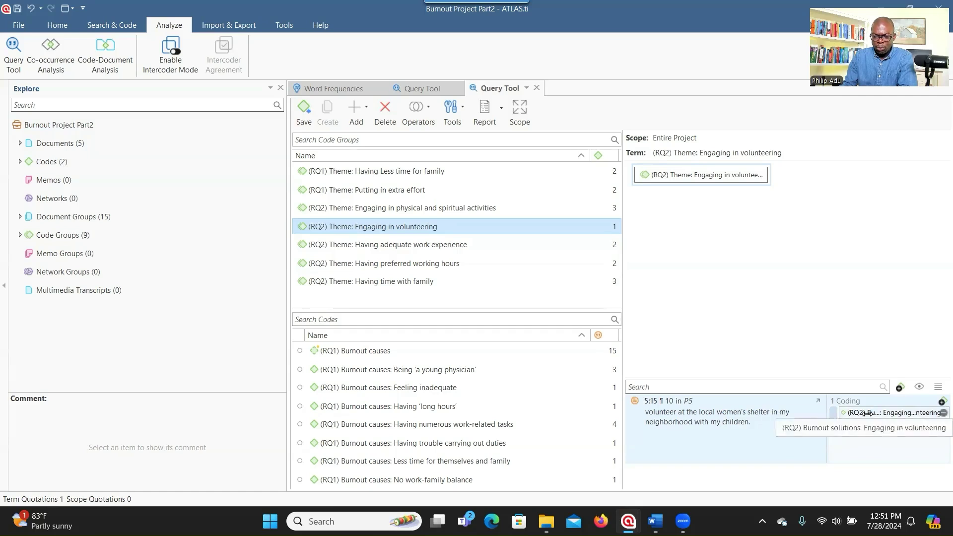
Build a code co-occurrence table with exercising, meditation and religious activities as columns, and feeling inadequate, 'long hours' and numerous work-related tasks as rows.
{"action": "left_click", "coordinate": [55, 64]}
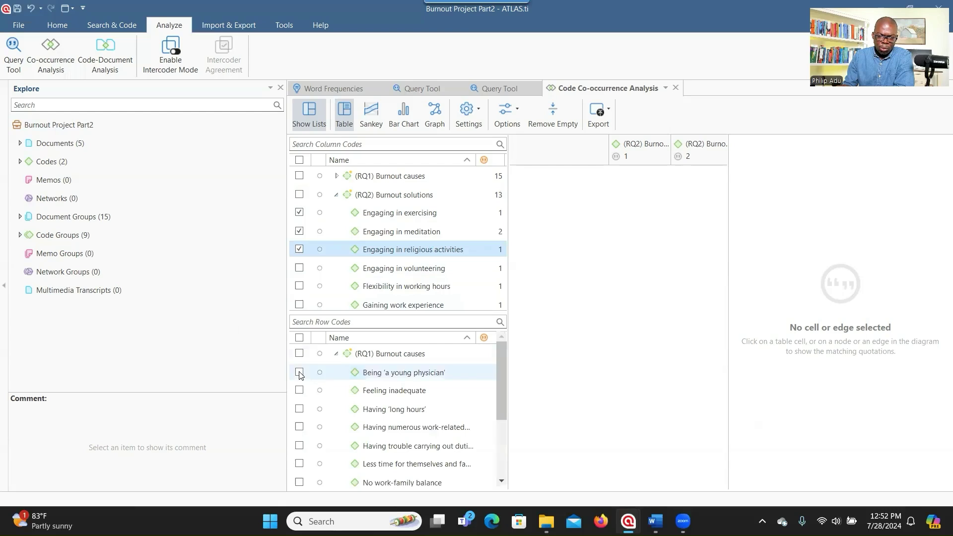
{"action": "left_click", "coordinate": [300, 390]}
{"action": "left_click", "coordinate": [299, 409]}
{"action": "left_click", "coordinate": [299, 427]}
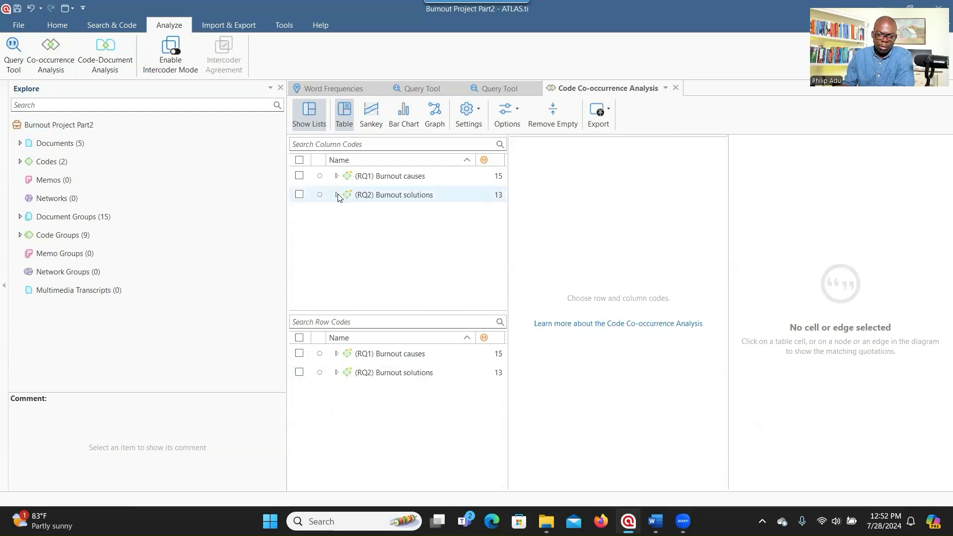
{"action": "left_click", "coordinate": [337, 195]}
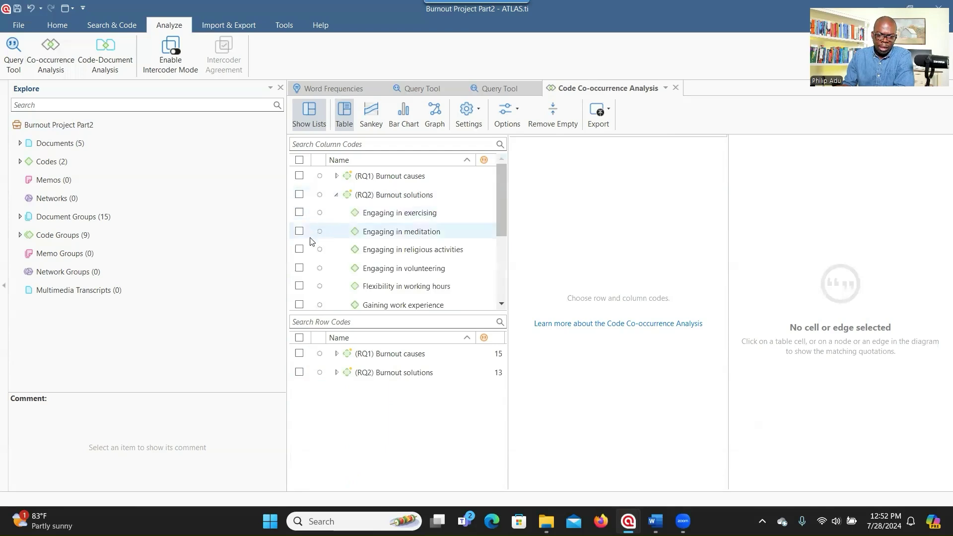
{"action": "left_click", "coordinate": [299, 212]}
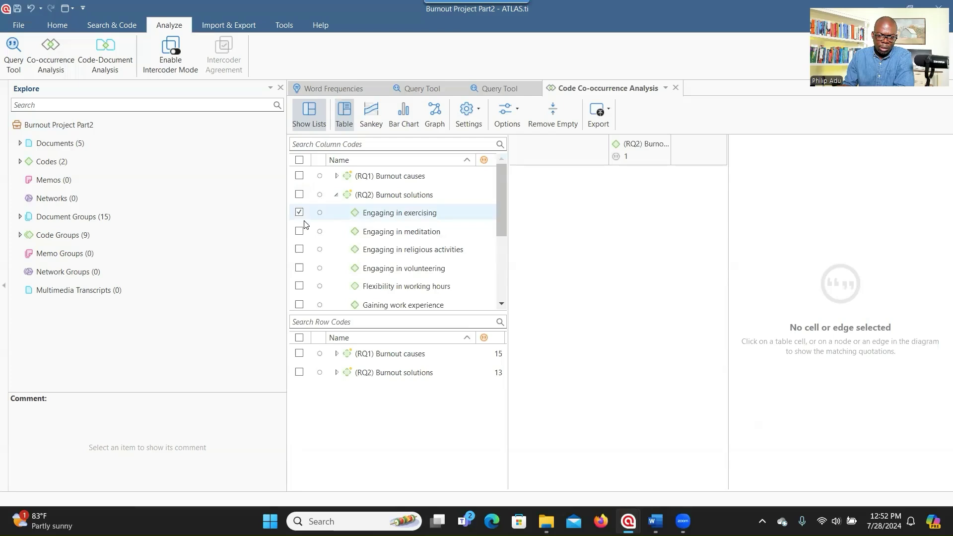
{"action": "left_click", "coordinate": [299, 232]}
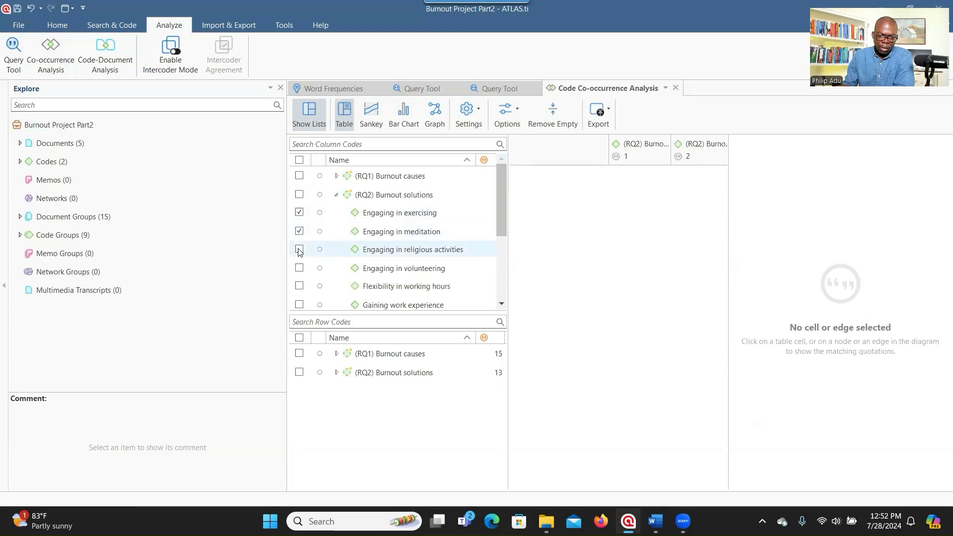
{"action": "left_click", "coordinate": [300, 250]}
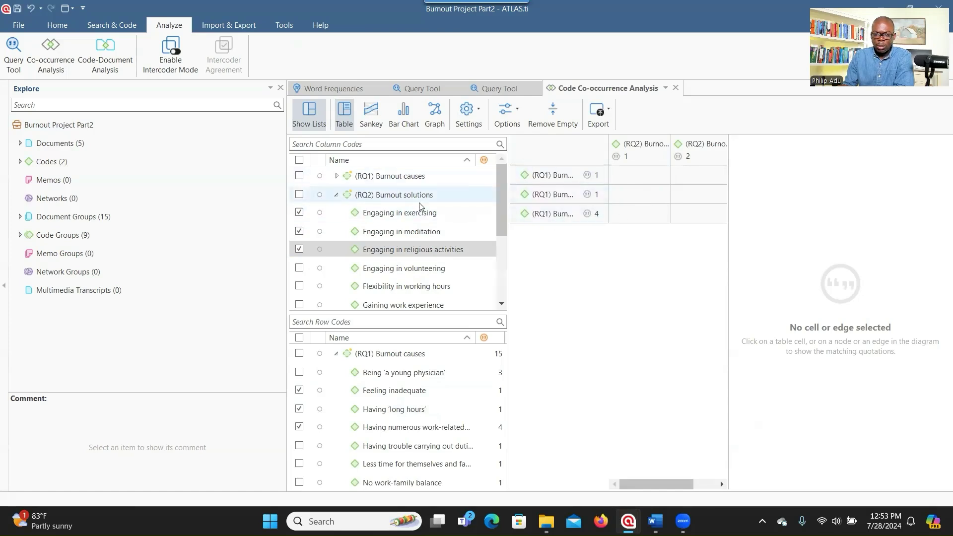
View the code co-occurrences as a bar chart, a force-directed graph and a Sankey diagram, and return to the table.
{"action": "left_click", "coordinate": [412, 119]}
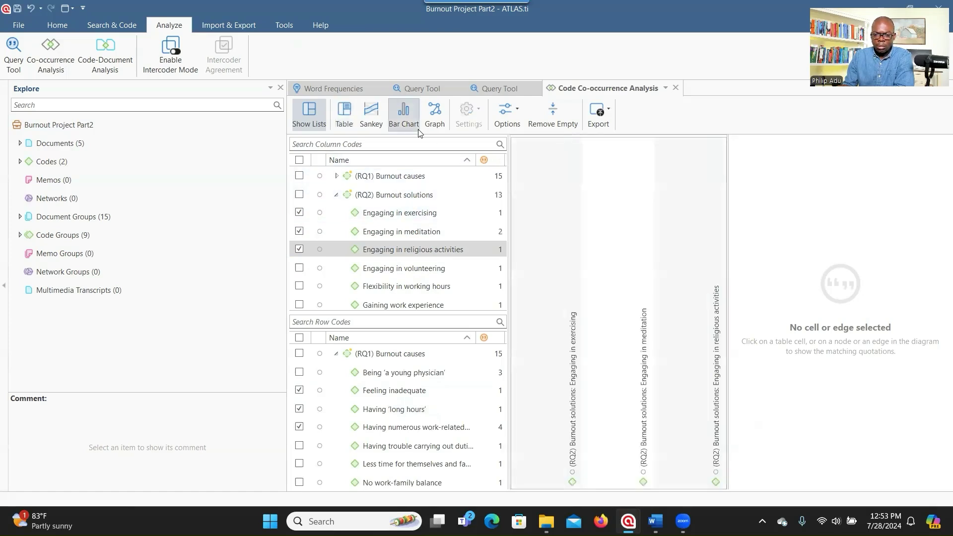
{"action": "left_click", "coordinate": [434, 115]}
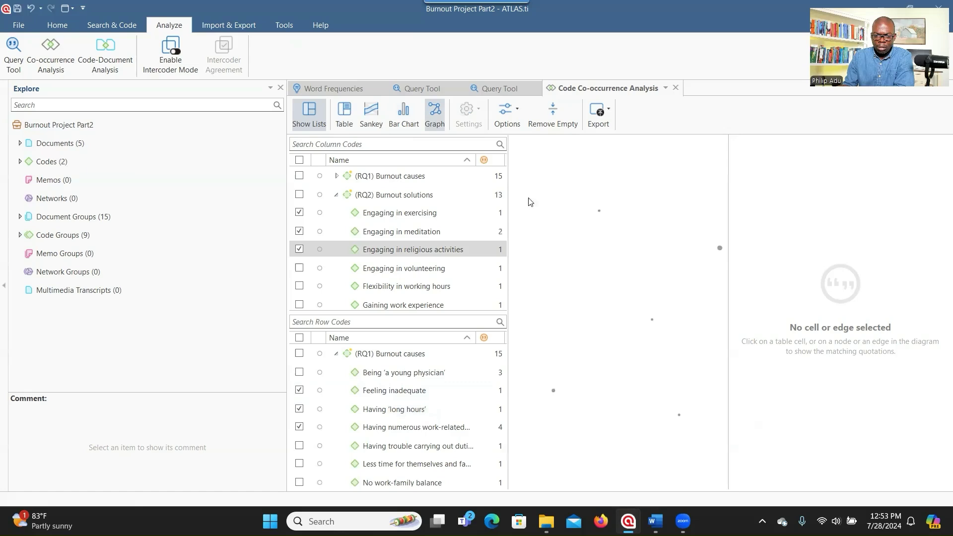
{"action": "left_click", "coordinate": [376, 117]}
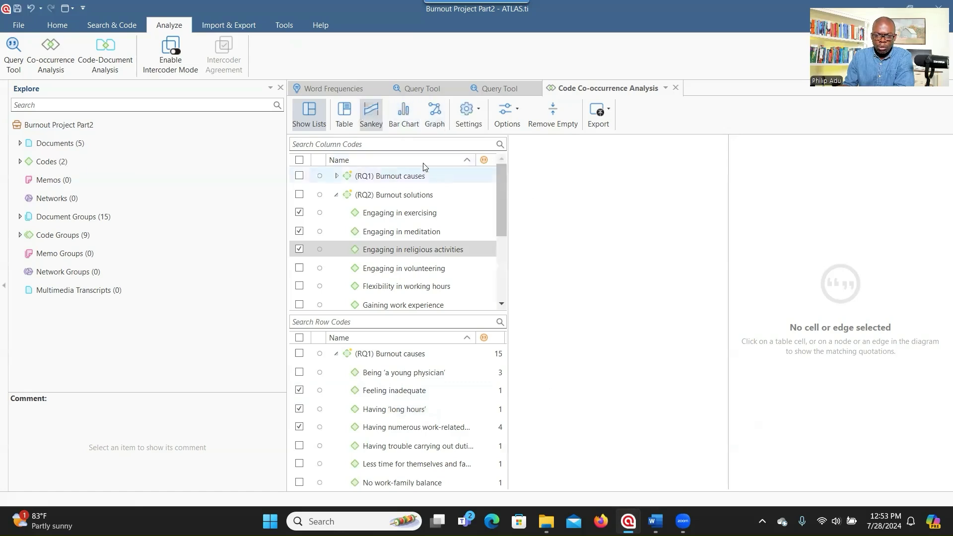
{"action": "left_click", "coordinate": [345, 127]}
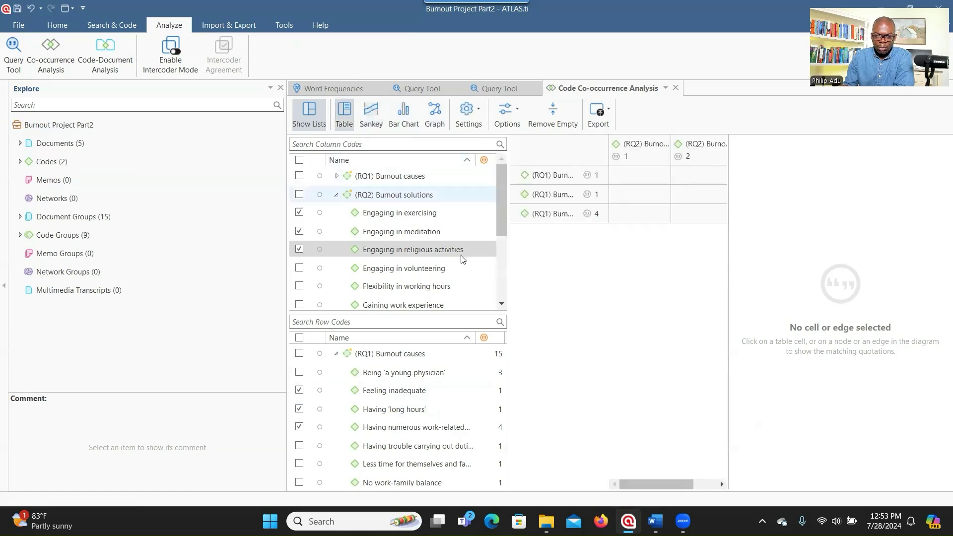
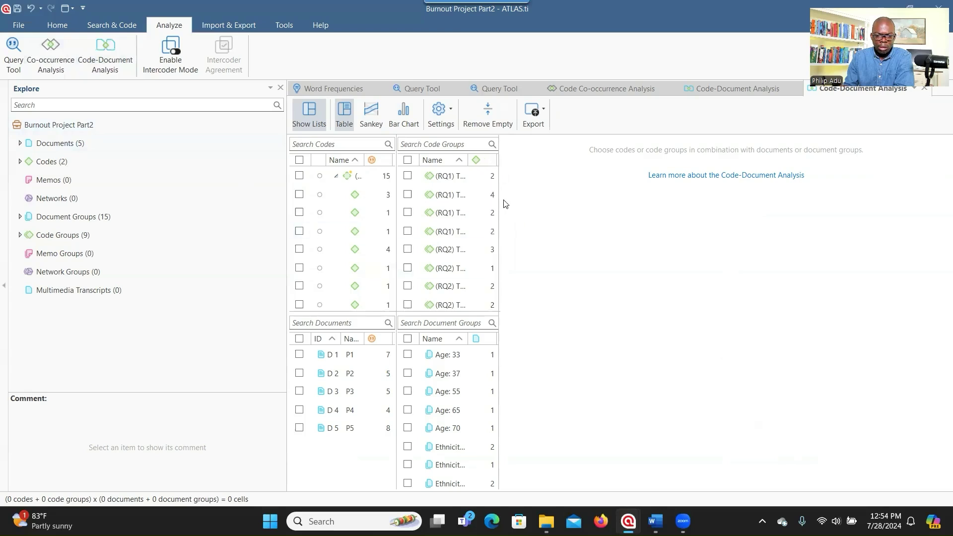
In a Code-Document Analysis, widen the selection lists and include all five documents, P1 to P5.
{"action": "left_click_drag", "start_coordinate": [498, 205], "coordinate": [648, 213]}
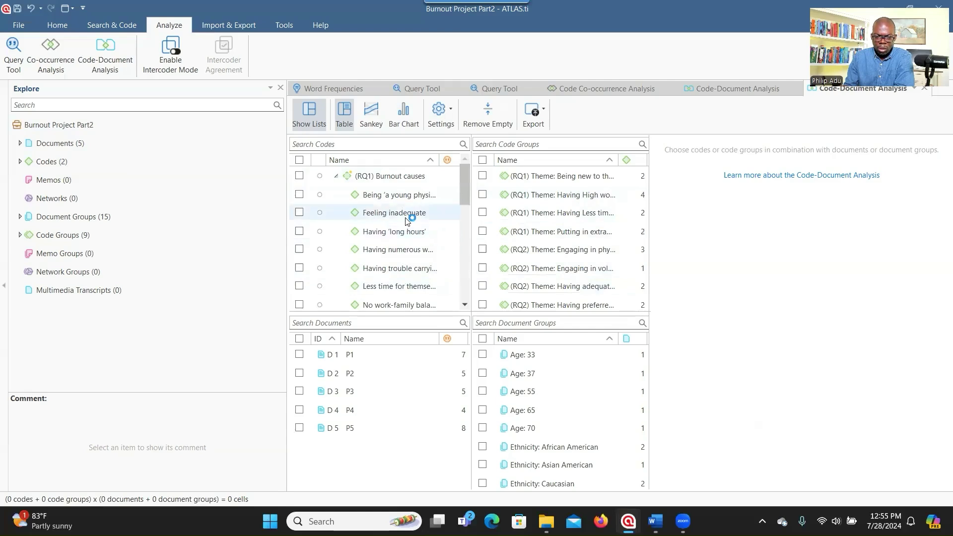
{"action": "scroll", "coordinate": [406, 222], "scroll_direction": "down", "scroll_amount": 3}
{"action": "scroll", "coordinate": [406, 222], "scroll_direction": "down", "scroll_amount": 2}
{"action": "scroll", "coordinate": [410, 221], "scroll_direction": "up", "scroll_amount": 5}
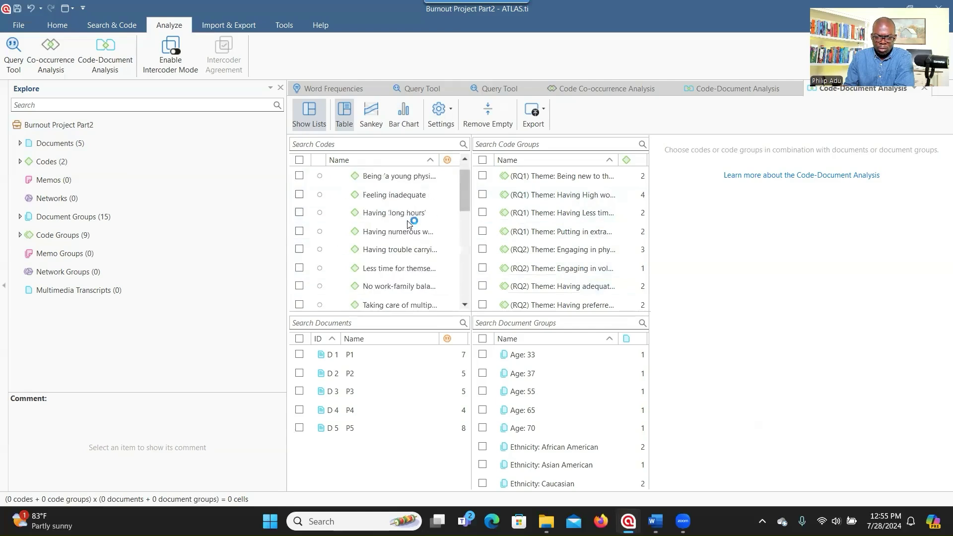
{"action": "scroll", "coordinate": [572, 238], "scroll_direction": "down", "scroll_amount": 2}
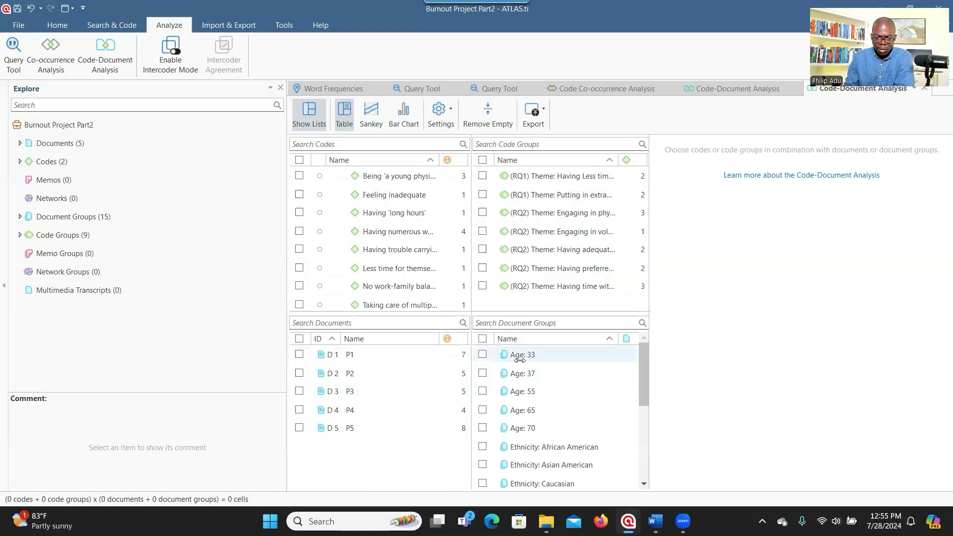
{"action": "left_click", "coordinate": [298, 355]}
{"action": "left_click", "coordinate": [299, 373]}
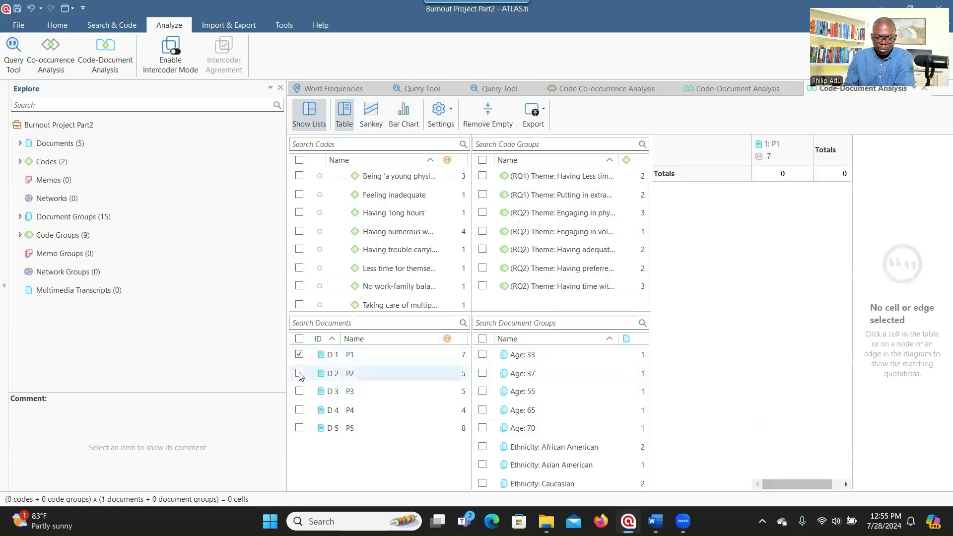
{"action": "left_click", "coordinate": [299, 391]}
{"action": "left_click", "coordinate": [299, 410]}
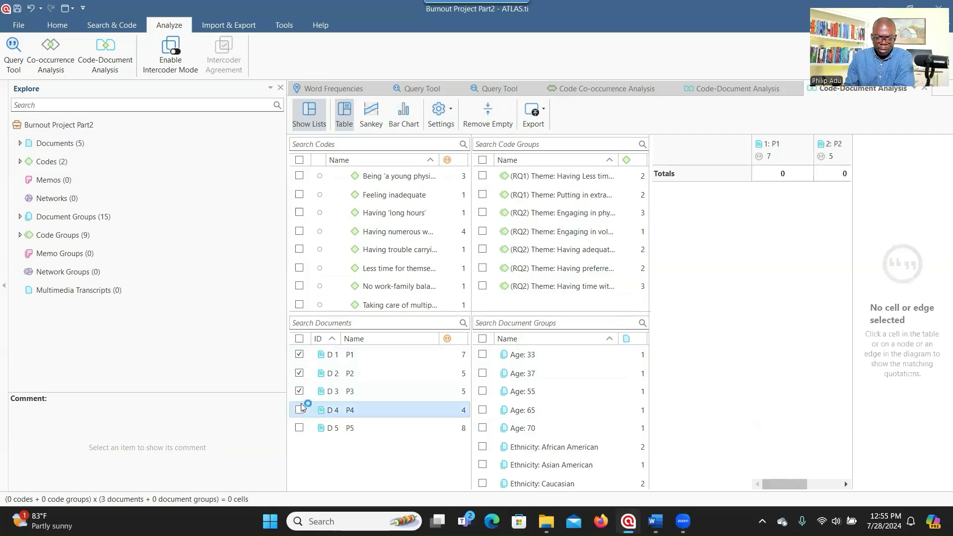
{"action": "left_click", "coordinate": [299, 428]}
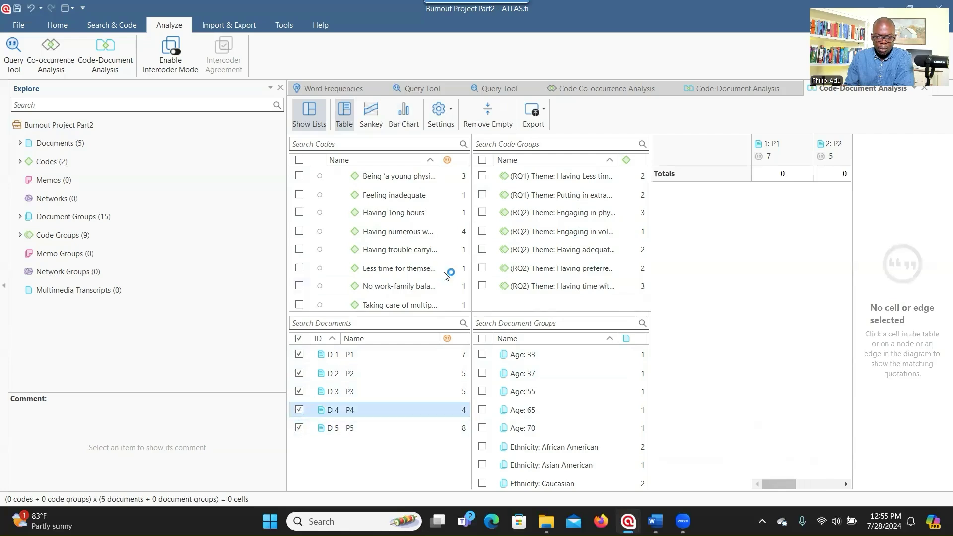
Add the (RQ1) themes on being new to the profession, high workload and less time for family, and examine their counts across the documents.
{"action": "scroll", "coordinate": [503, 220], "scroll_direction": "up", "scroll_amount": 1}
{"action": "left_click", "coordinate": [481, 194]}
{"action": "left_click", "coordinate": [482, 176]}
{"action": "left_click", "coordinate": [482, 213]}
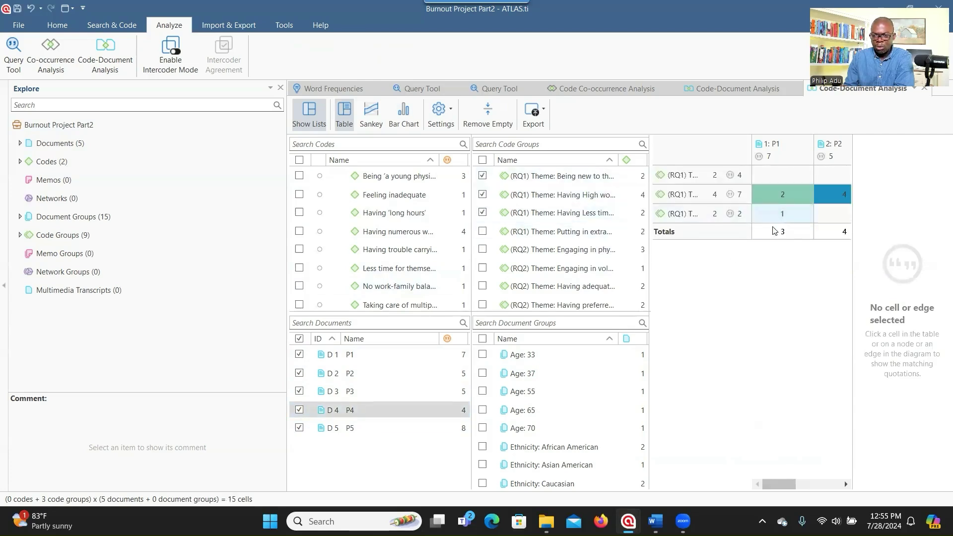
{"action": "scroll", "coordinate": [784, 234], "scroll_direction": "right", "scroll_amount": 3}
{"action": "scroll", "coordinate": [775, 497], "scroll_direction": "left", "scroll_amount": 3}
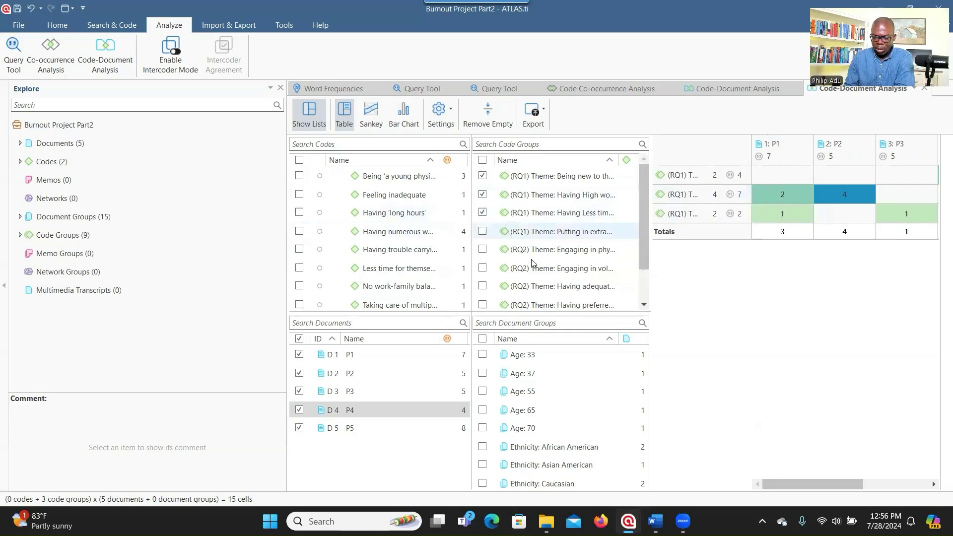
{"action": "left_click_drag", "start_coordinate": [805, 483], "coordinate": [833, 481]}
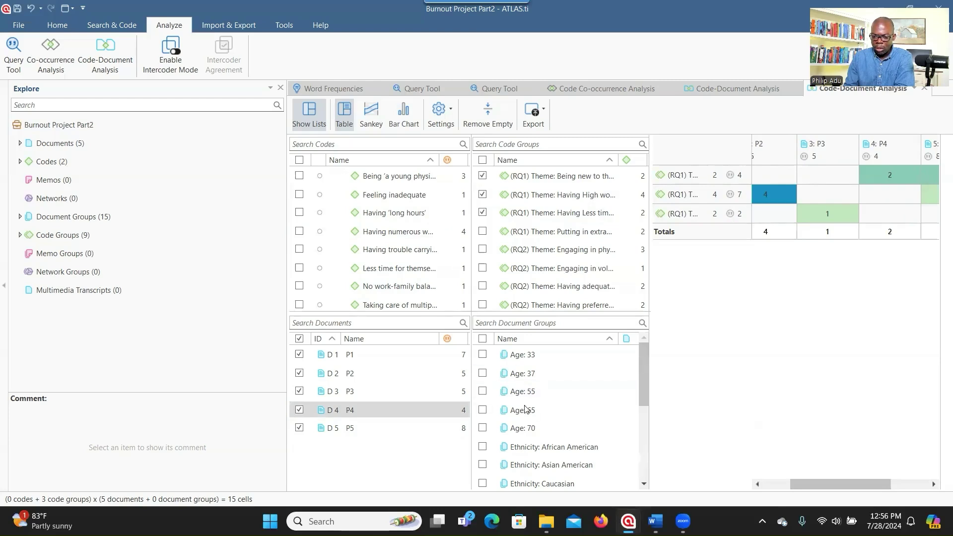
Replace documents P1 to P5 in the code-document table with the document groups "Gender: Female" and "Gender: Male".
{"action": "left_click", "coordinate": [641, 451]}
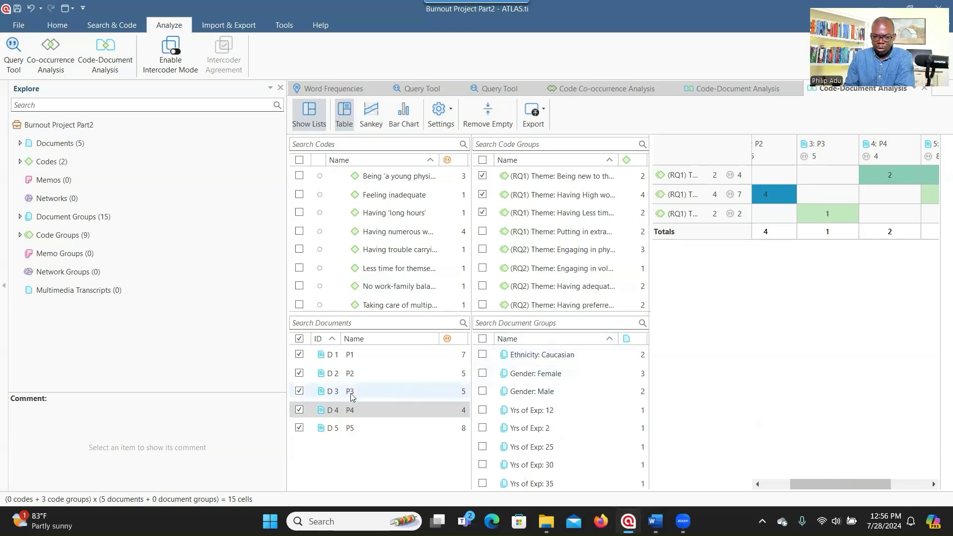
{"action": "left_click", "coordinate": [300, 353]}
{"action": "left_click", "coordinate": [300, 374]}
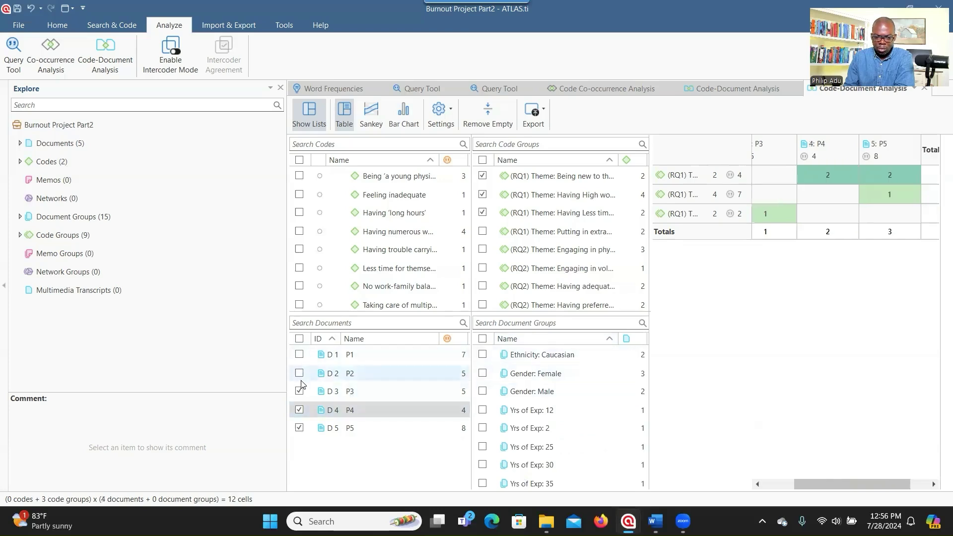
{"action": "left_click", "coordinate": [299, 391]}
{"action": "left_click", "coordinate": [300, 409]}
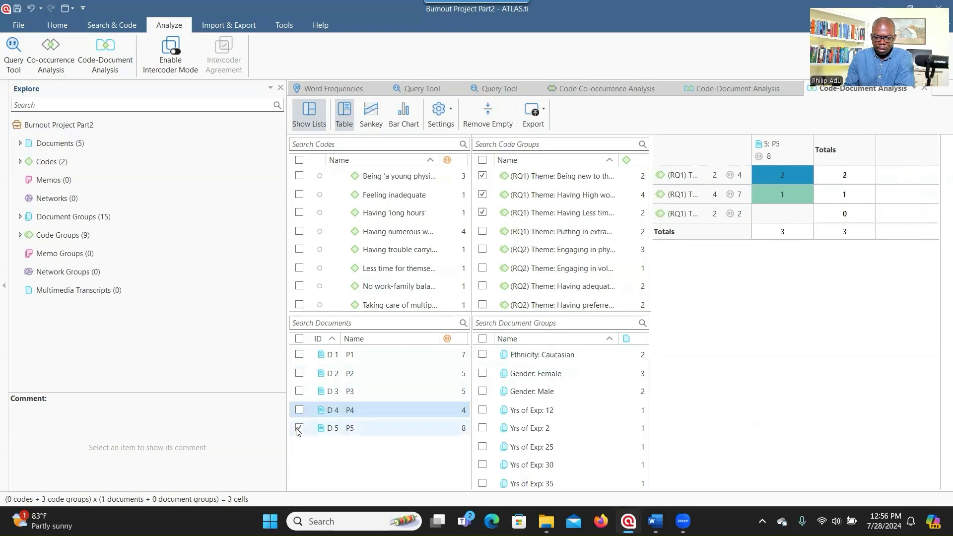
{"action": "left_click", "coordinate": [299, 428]}
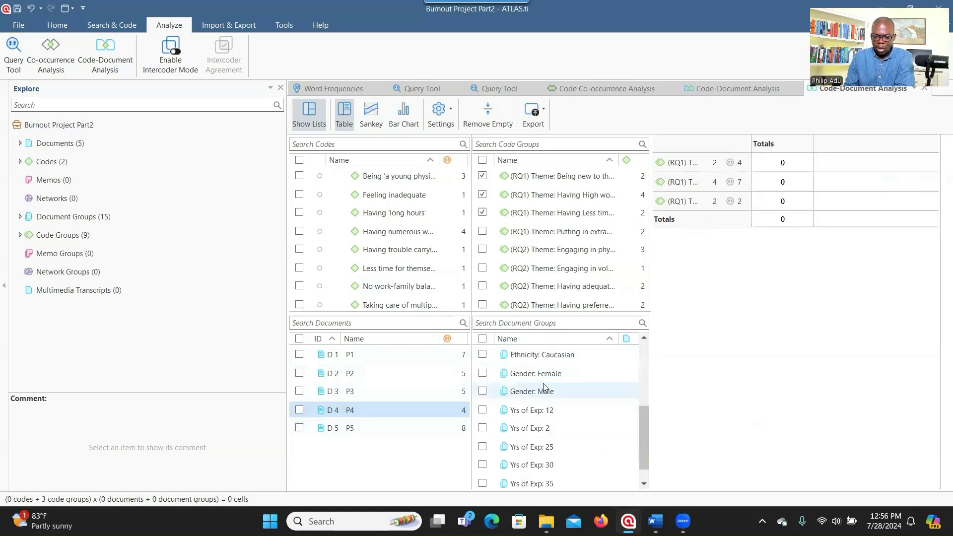
{"action": "left_click", "coordinate": [482, 392]}
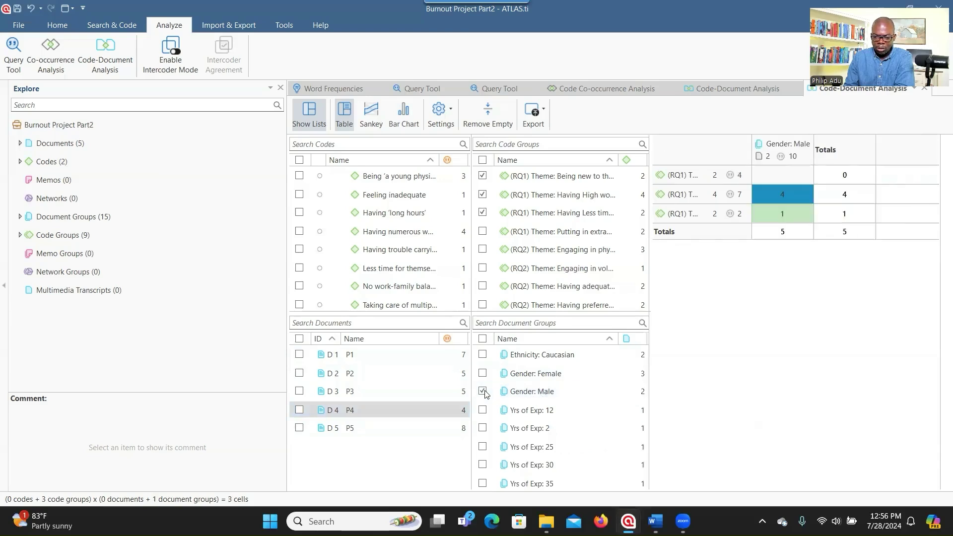
{"action": "left_click", "coordinate": [482, 373]}
{"action": "scroll", "coordinate": [318, 199], "scroll_direction": "up", "scroll_amount": 2}
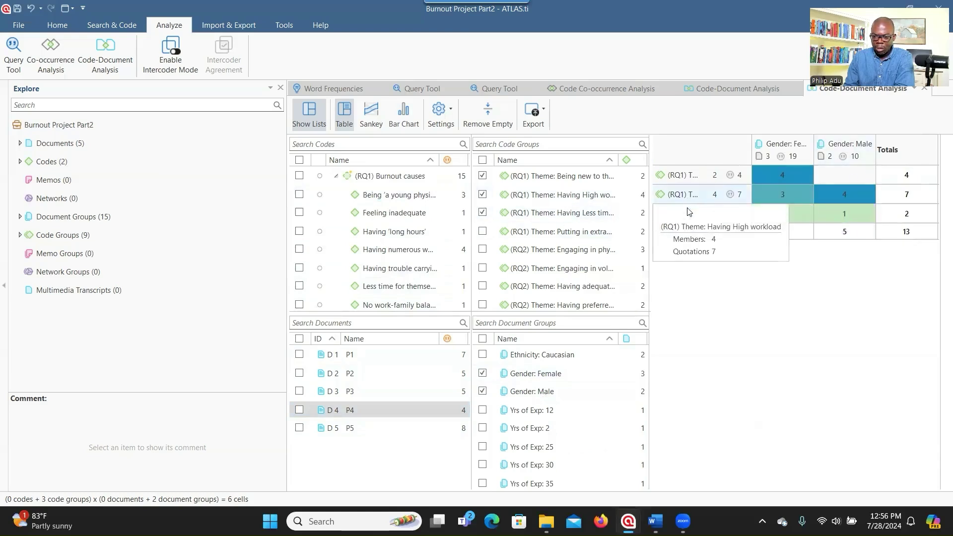
Export the theme-by-gender table to Excel as "Burnout Project Part2_CD" in the Documents folder.
{"action": "mouse_move", "coordinate": [845, 215]}
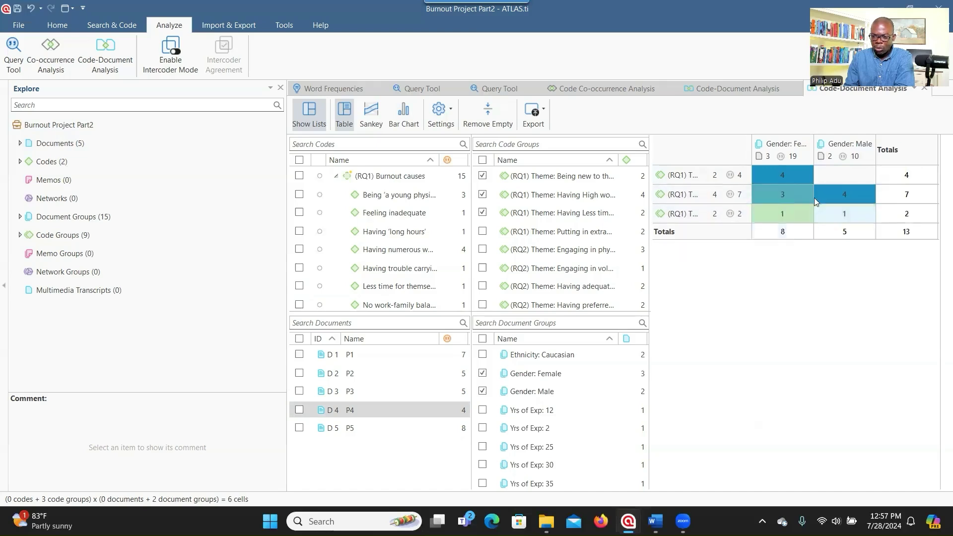
{"action": "left_click", "coordinate": [538, 120]}
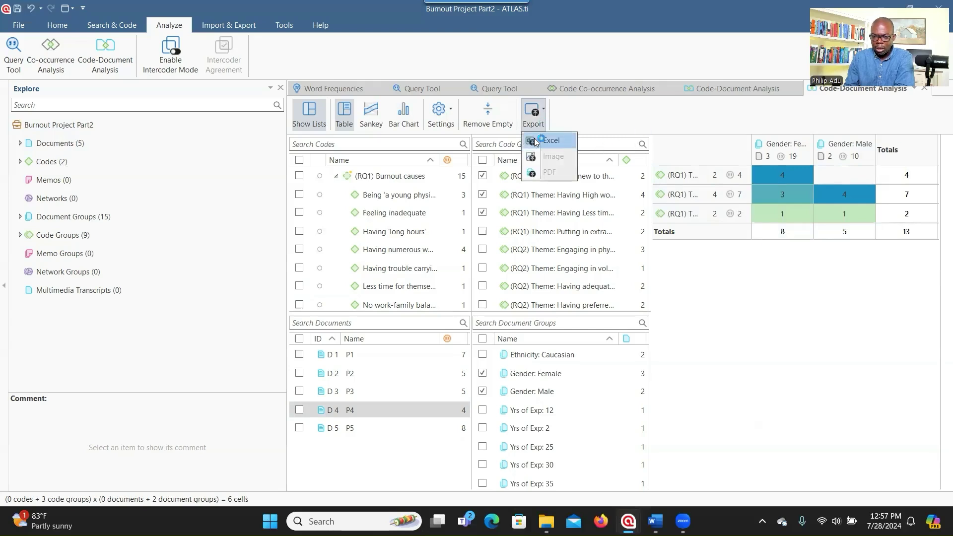
{"action": "left_click", "coordinate": [553, 142]}
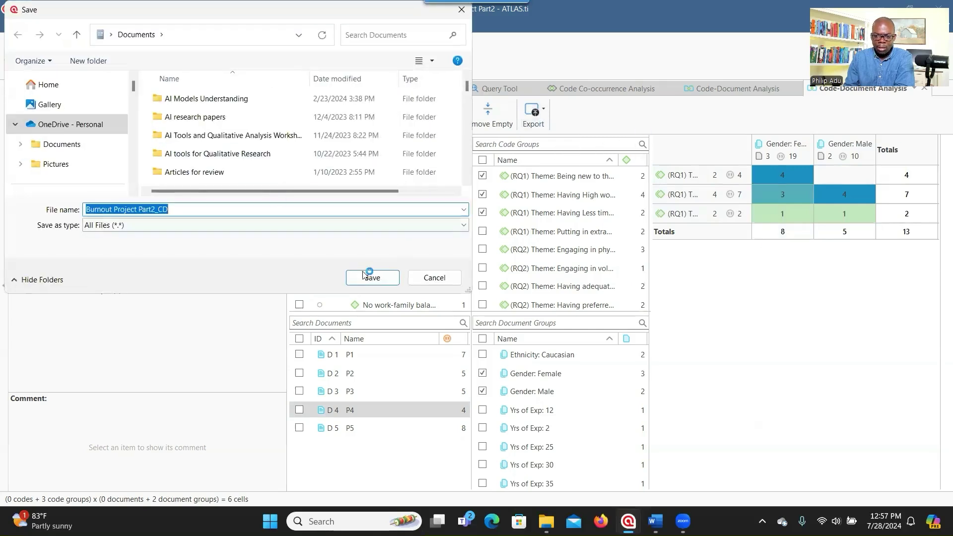
{"action": "left_click", "coordinate": [369, 278]}
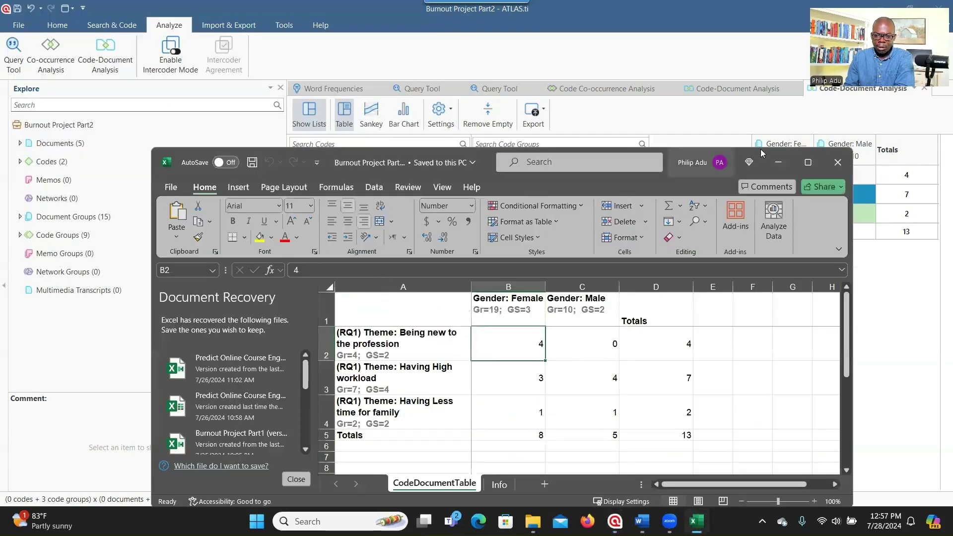
View the exported table in Excel at full size, dismiss Document Recovery while keeping the recovered files for later, and return to ATLAS.ti.
{"action": "left_click", "coordinate": [808, 162]}
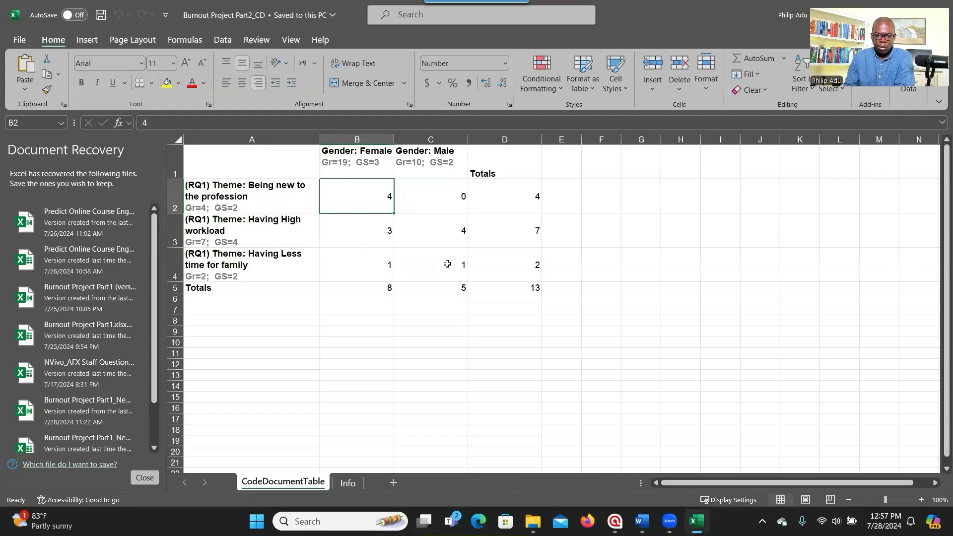
{"action": "left_click", "coordinate": [143, 477]}
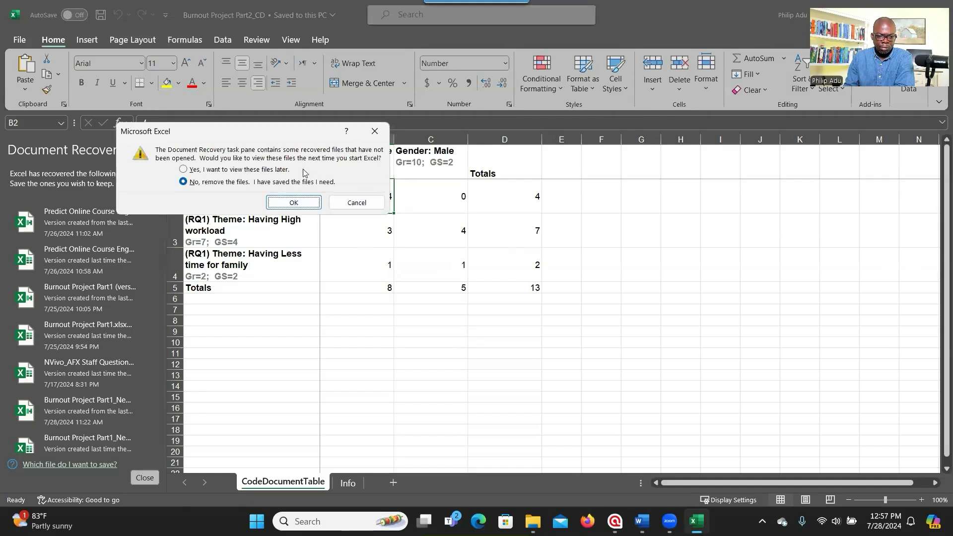
{"action": "left_click", "coordinate": [283, 171]}
{"action": "left_click", "coordinate": [294, 202]}
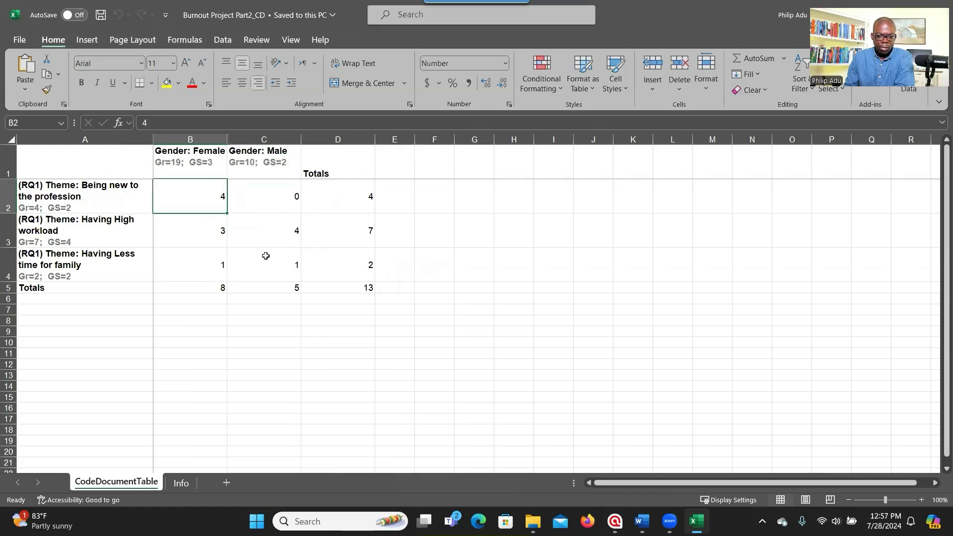
{"action": "double_click", "coordinate": [392, 38]}
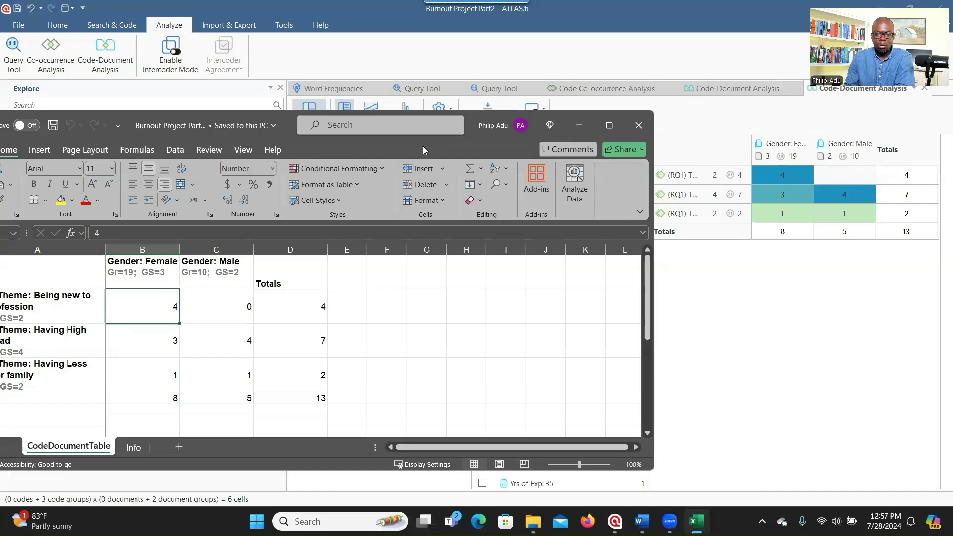
{"action": "left_click", "coordinate": [581, 123]}
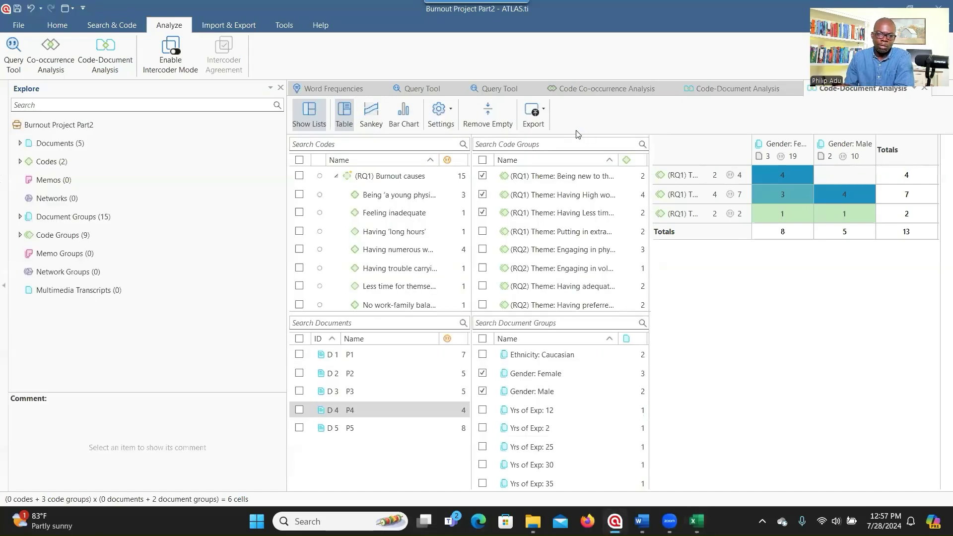
View the theme-by-gender results as a Sankey diagram, inspect the link between less time for family and Gender: Female, and switch to the bar chart.
{"action": "left_click", "coordinate": [372, 117]}
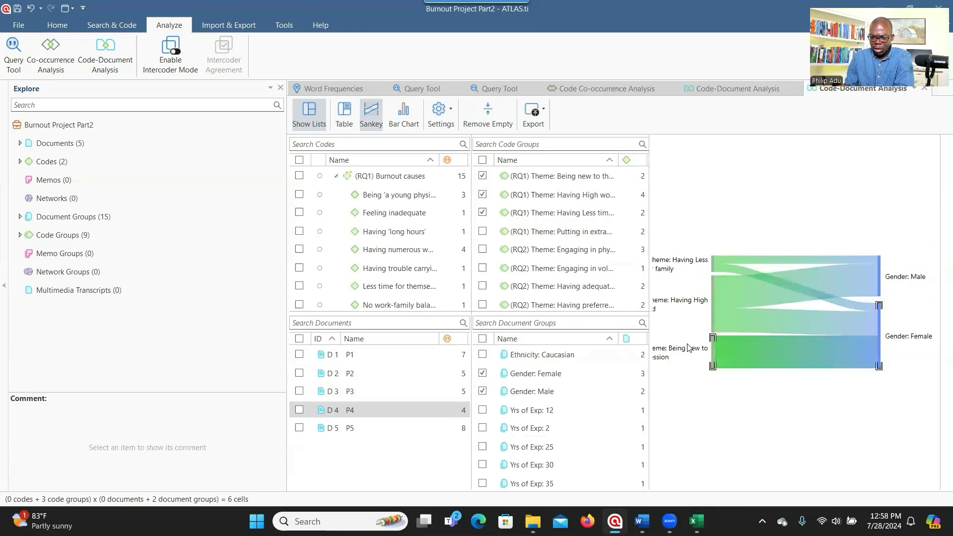
{"action": "double_click", "coordinate": [798, 293]}
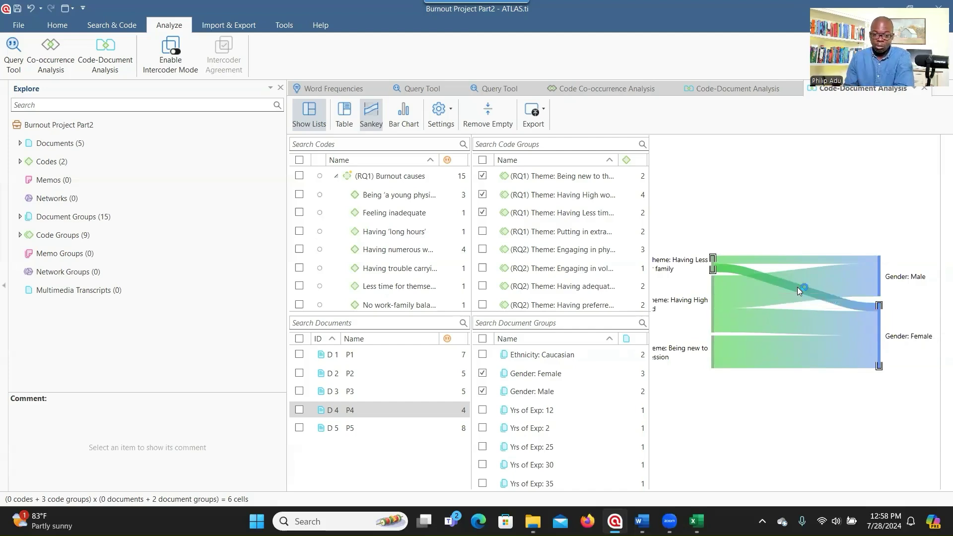
{"action": "left_click", "coordinate": [403, 116]}
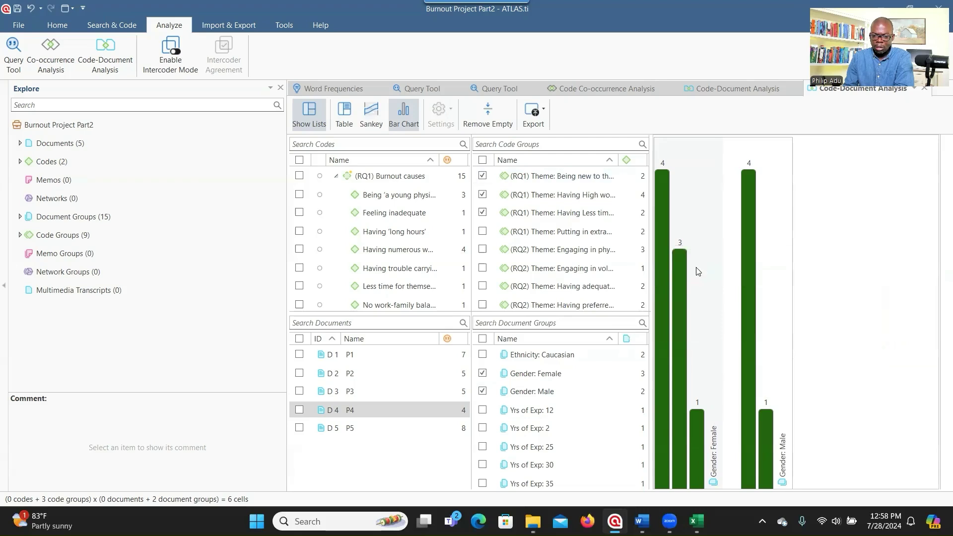
{"action": "left_click", "coordinate": [527, 118]}
{"action": "left_click", "coordinate": [599, 124]}
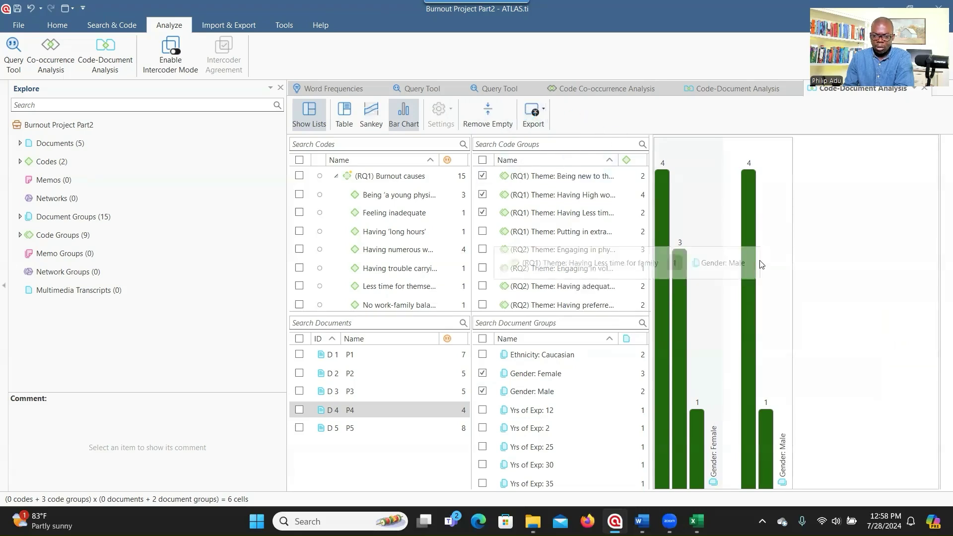
{"action": "mouse_move", "coordinate": [745, 238]}
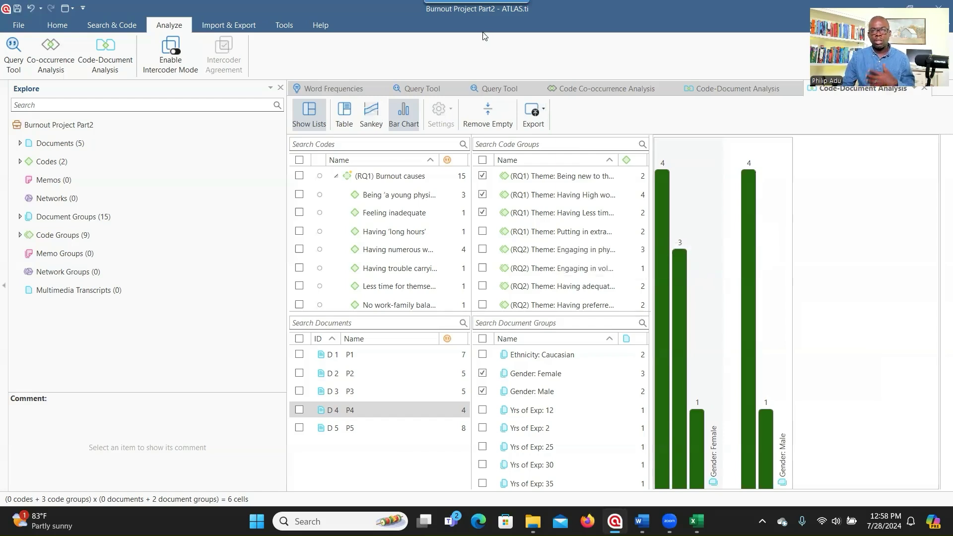
View the project bundle export options and go back to the project information.
{"action": "left_click", "coordinate": [20, 26]}
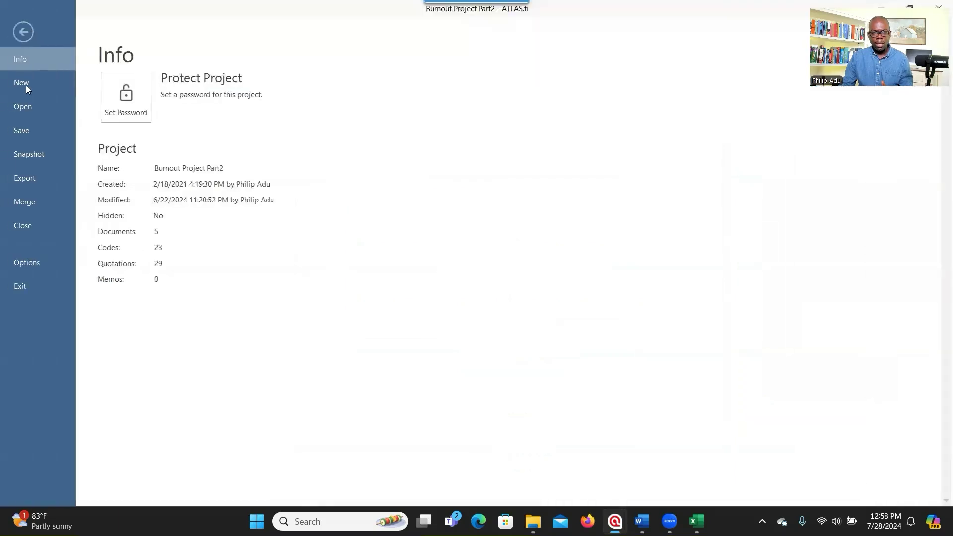
{"action": "left_click", "coordinate": [37, 179]}
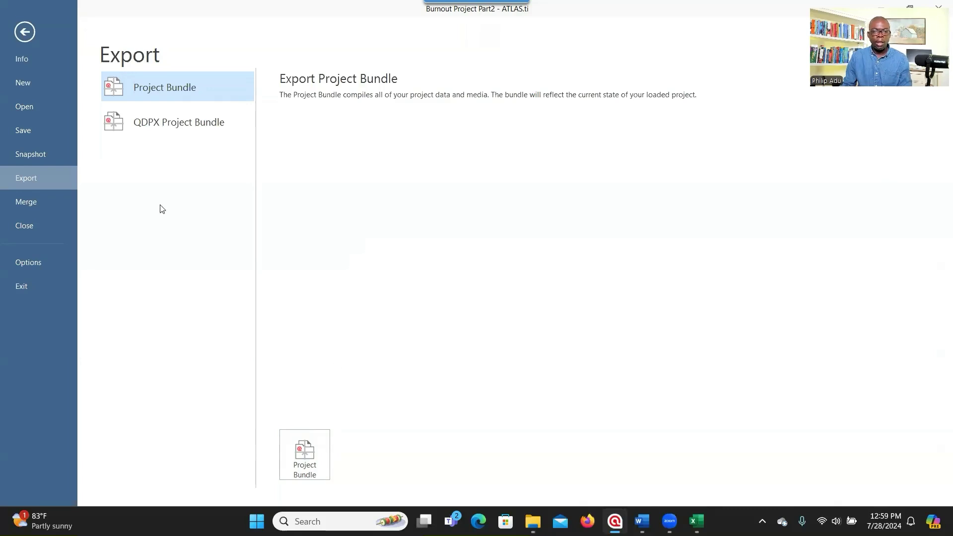
{"action": "left_click", "coordinate": [21, 64]}
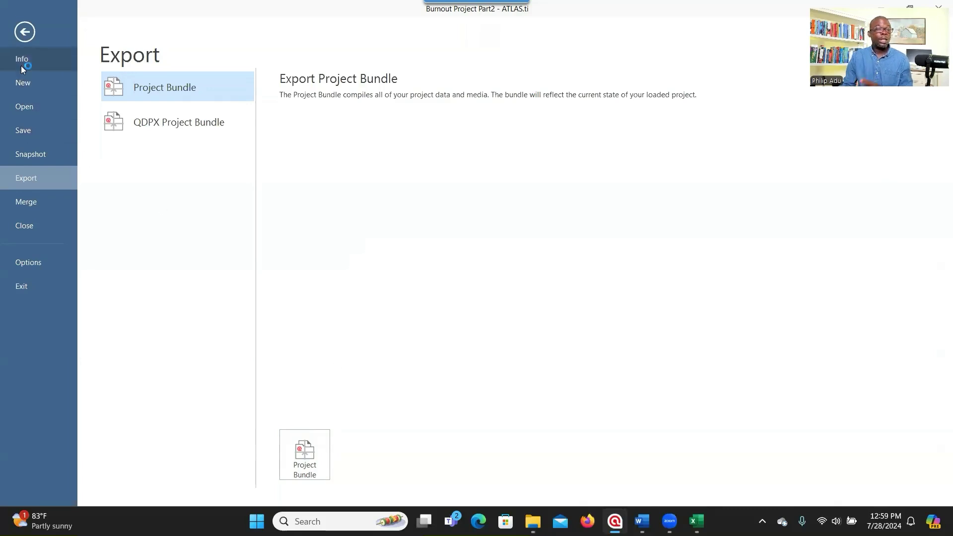